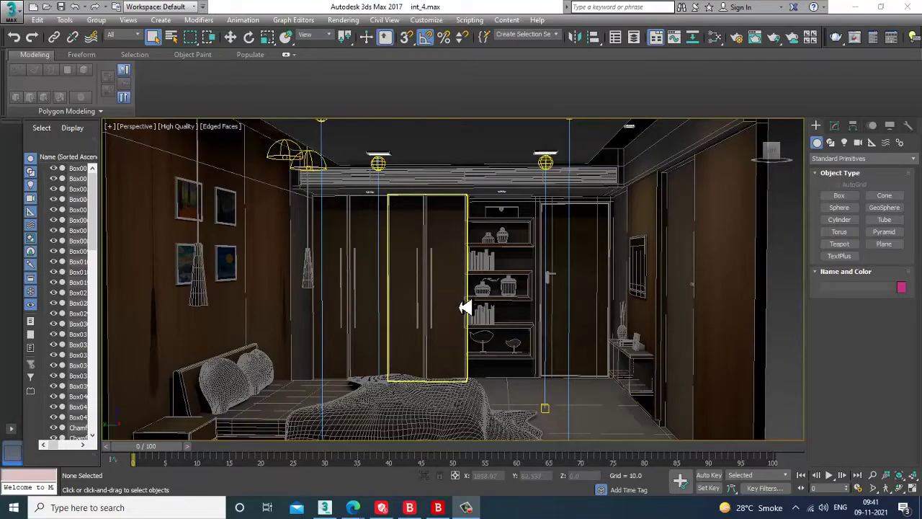
Step: Examine the bedroom interior from several angles and select one of the photometric ceiling lights
{"action": "scroll", "coordinate": [465, 310], "scroll_direction": "down", "scroll_amount": 8}
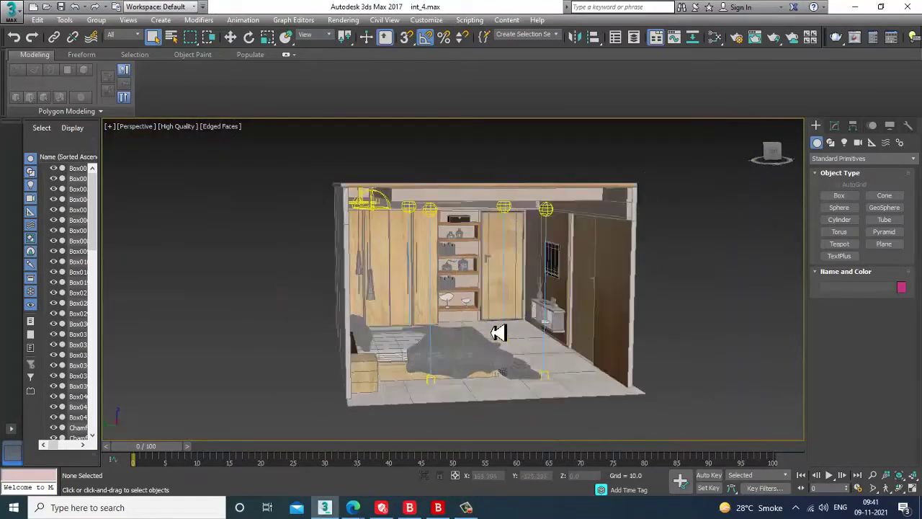
{"action": "scroll", "coordinate": [481, 326], "scroll_direction": "up", "scroll_amount": 6}
{"action": "scroll", "coordinate": [472, 310], "scroll_direction": "down", "scroll_amount": 6}
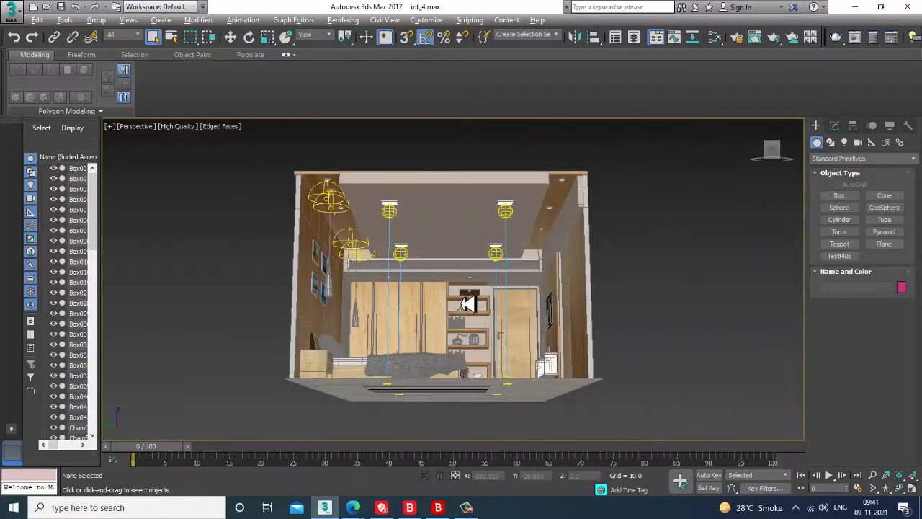
{"action": "scroll", "coordinate": [474, 321], "scroll_direction": "up", "scroll_amount": 7}
{"action": "scroll", "coordinate": [477, 335], "scroll_direction": "down", "scroll_amount": 8}
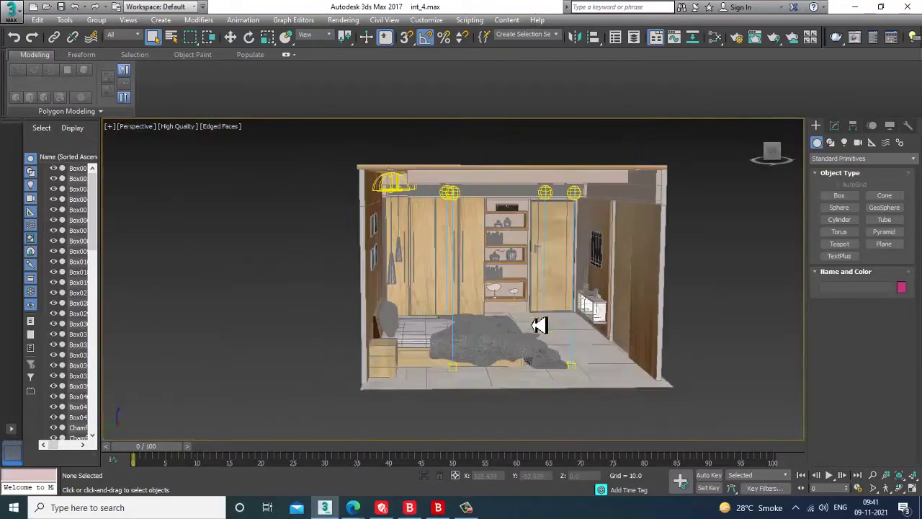
{"action": "scroll", "coordinate": [497, 310], "scroll_direction": "up", "scroll_amount": 6}
{"action": "middle_click_drag", "start_coordinate": [497, 310], "coordinate": [512, 336], "text": "alt"}
{"action": "middle_click_drag", "start_coordinate": [499, 297], "coordinate": [583, 278], "text": "alt"}
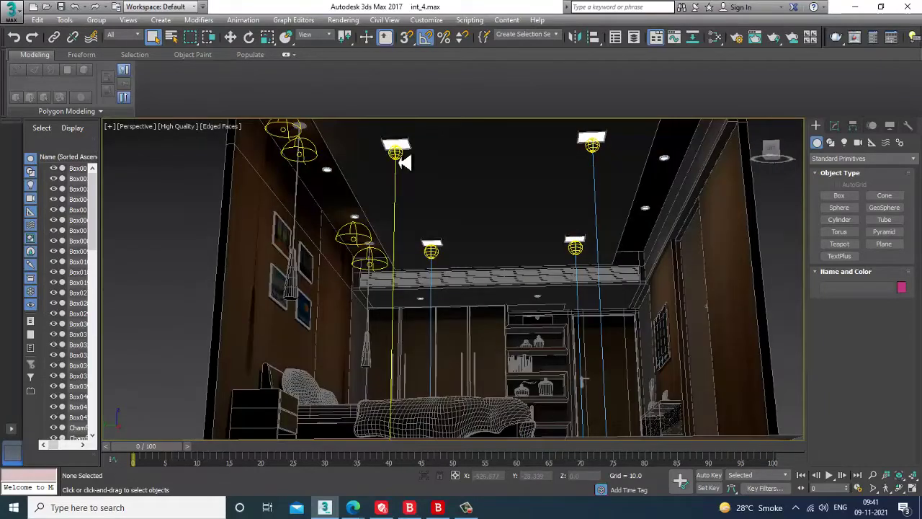
{"action": "left_click", "coordinate": [398, 160]}
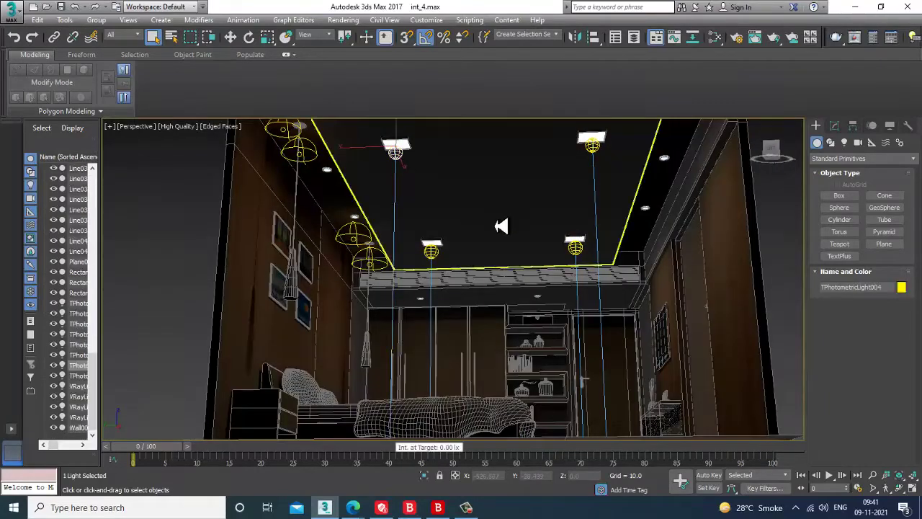
{"action": "mouse_move", "coordinate": [495, 226]}
{"action": "middle_mouse_down", "text": "alt"}
{"action": "mouse_move", "coordinate": [493, 252]}
{"action": "mouse_move", "coordinate": [494, 232]}
{"action": "middle_mouse_up", "text": "alt"}
{"action": "scroll", "coordinate": [494, 250], "scroll_direction": "down", "scroll_amount": 4}
{"action": "scroll", "coordinate": [461, 223], "scroll_direction": "up", "scroll_amount": 5}
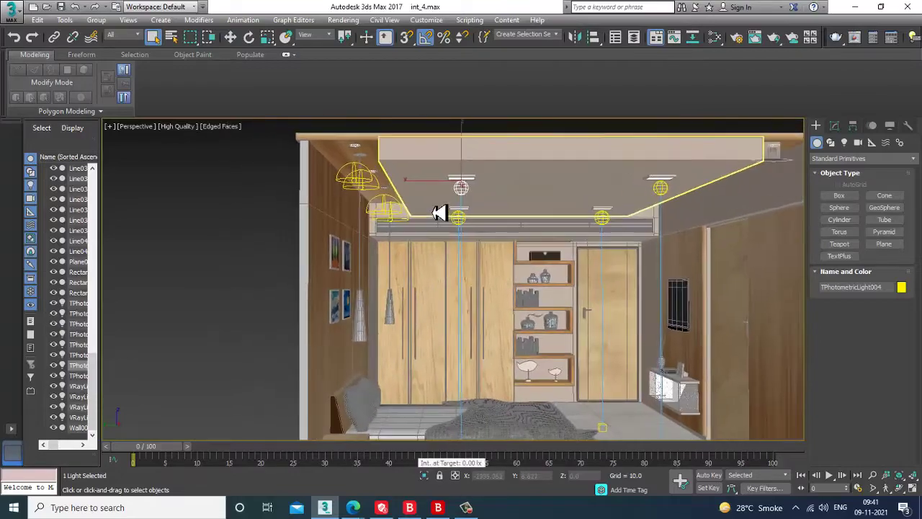
{"action": "left_click", "coordinate": [358, 186]}
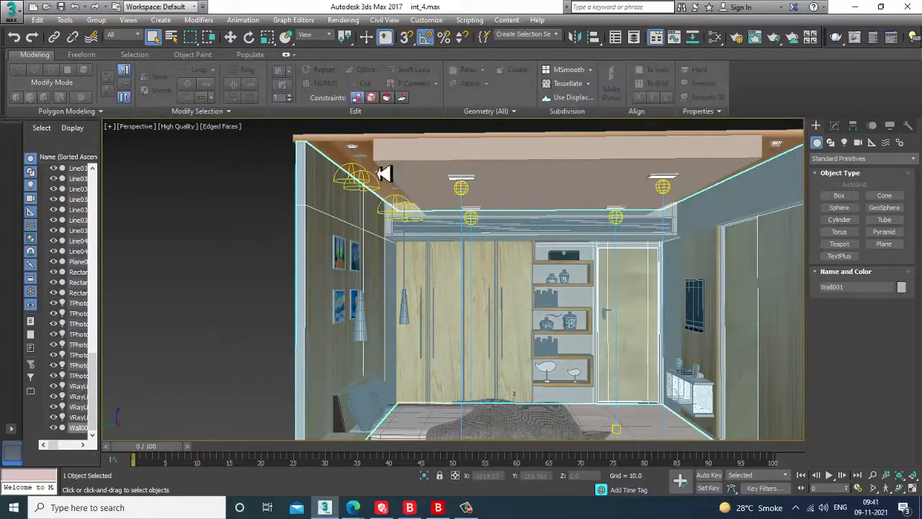
{"action": "mouse_move", "coordinate": [384, 173]}
{"action": "middle_mouse_down", "text": "alt"}
{"action": "mouse_move", "coordinate": [409, 201]}
{"action": "mouse_move", "coordinate": [397, 193]}
{"action": "mouse_move", "coordinate": [385, 205]}
{"action": "middle_mouse_up", "text": "alt"}
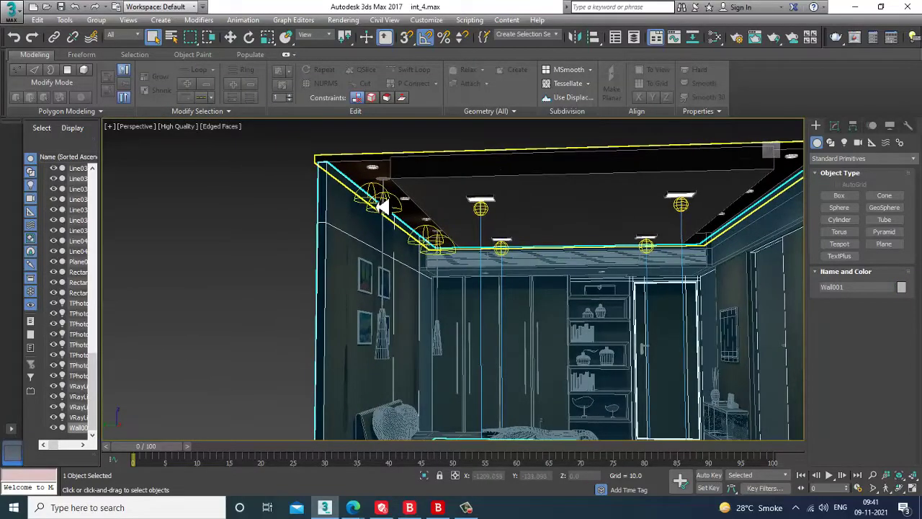
{"action": "left_click", "coordinate": [380, 205]}
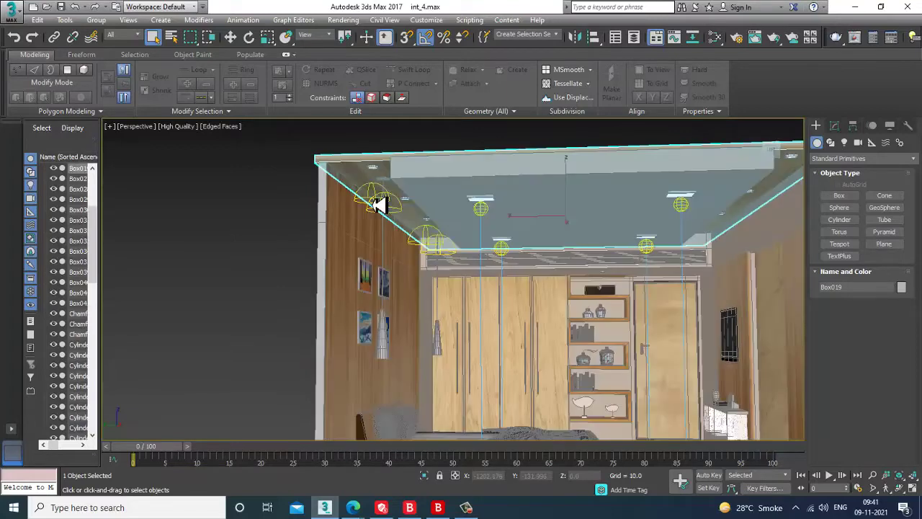
{"action": "left_click", "coordinate": [133, 34]}
{"action": "left_click", "coordinate": [129, 62]}
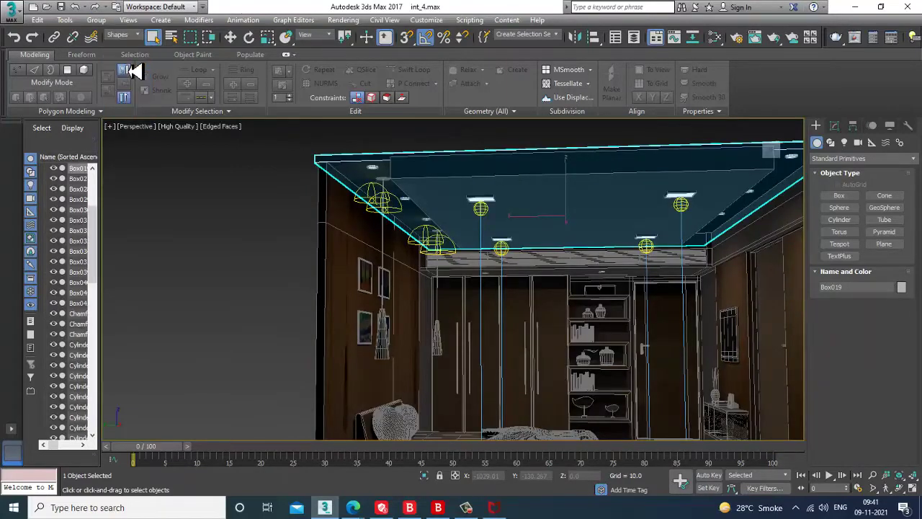
Step: Limit selection to lights, then select the nearest dome light beside the picture wall and show its parameters
{"action": "left_click", "coordinate": [128, 35]}
{"action": "left_click", "coordinate": [128, 68]}
{"action": "left_click", "coordinate": [375, 206]}
{"action": "key", "text": "w"}
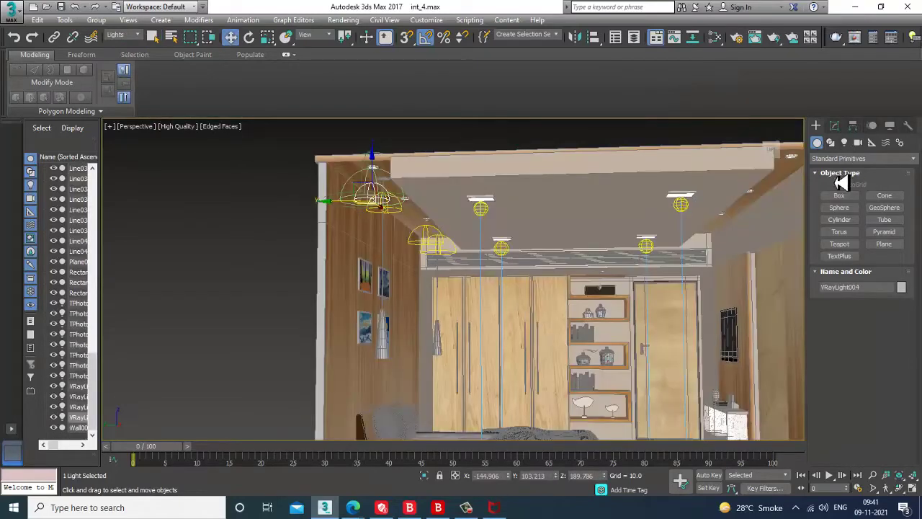
{"action": "left_click", "coordinate": [834, 125]}
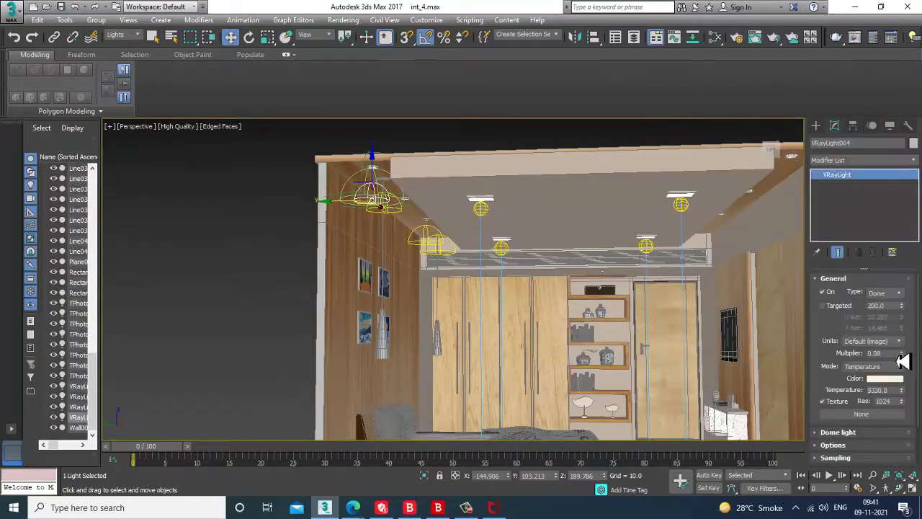
Step: Add the other three dome lights along the picture wall's ceiling edge to the selection
{"action": "middle_click_drag", "start_coordinate": [279, 275], "coordinate": [416, 244], "text": "alt"}
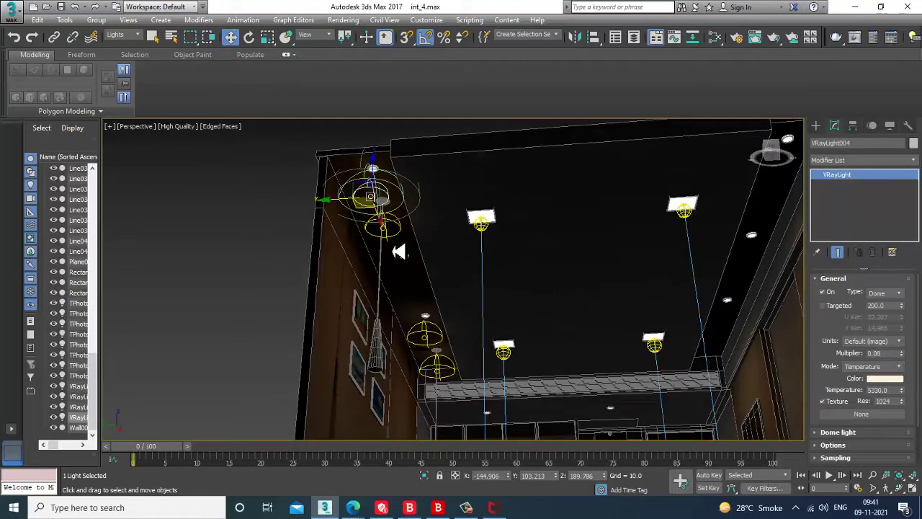
{"action": "middle_click_drag", "start_coordinate": [518, 272], "coordinate": [556, 285], "text": "alt"}
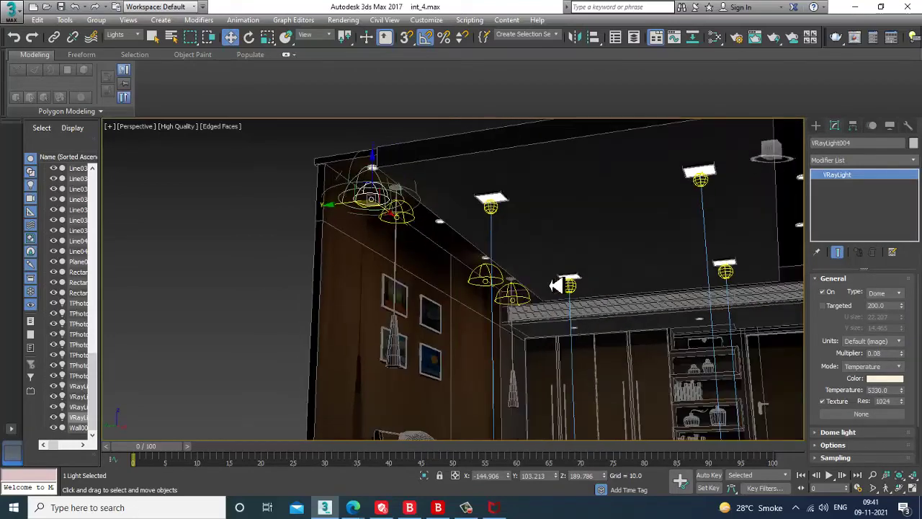
{"action": "left_click", "coordinate": [409, 231], "text": "ctrl"}
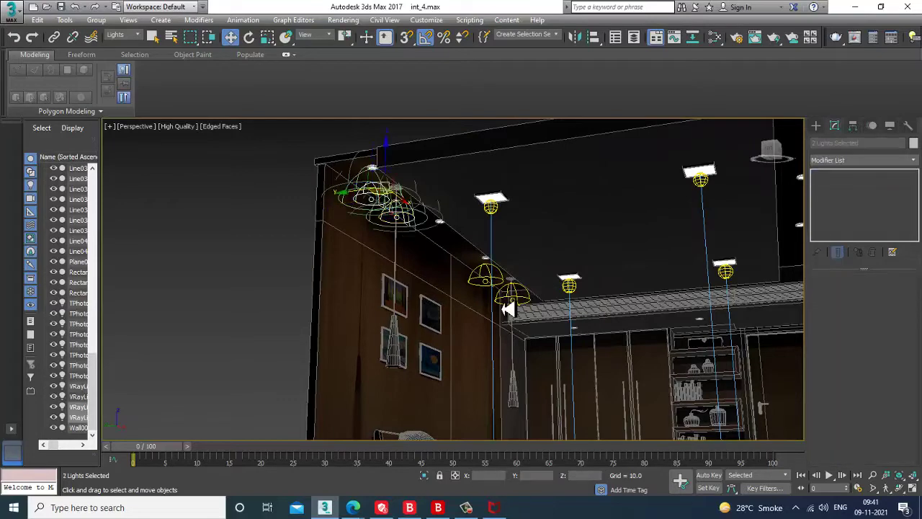
{"action": "left_click", "coordinate": [525, 308], "text": "ctrl"}
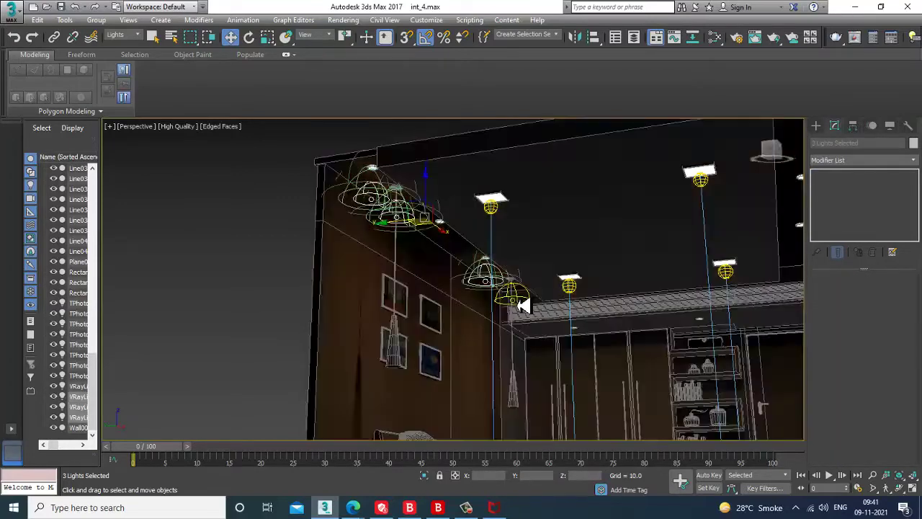
{"action": "left_click", "coordinate": [525, 305], "text": "ctrl"}
Step: Clone the four selected dome lights in the top view straight across the room to the opposite wall's ceiling edge
{"action": "scroll", "coordinate": [530, 306], "scroll_direction": "down", "scroll_amount": 5}
{"action": "scroll", "coordinate": [530, 306], "scroll_direction": "down", "scroll_amount": 3}
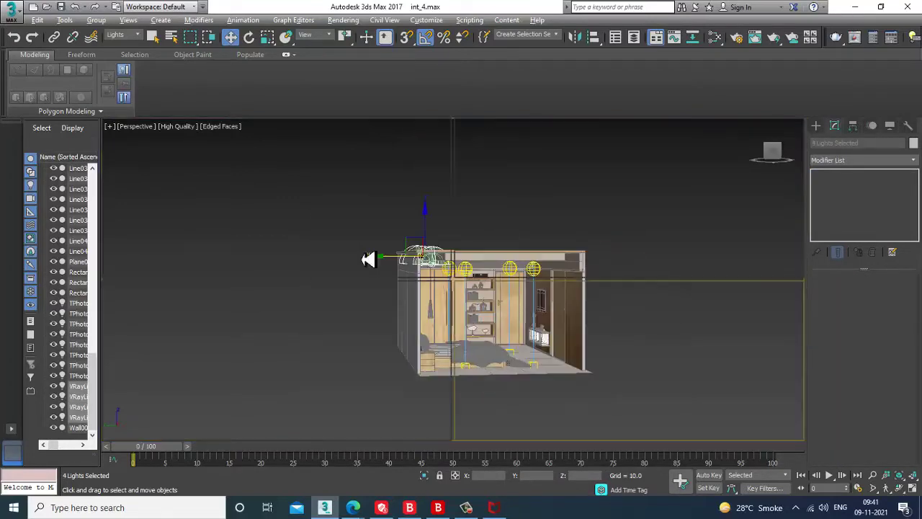
{"action": "key", "text": "alt+w"}
{"action": "key", "text": "alt+w"}
{"action": "scroll", "coordinate": [425, 216], "scroll_direction": "down", "scroll_amount": 6}
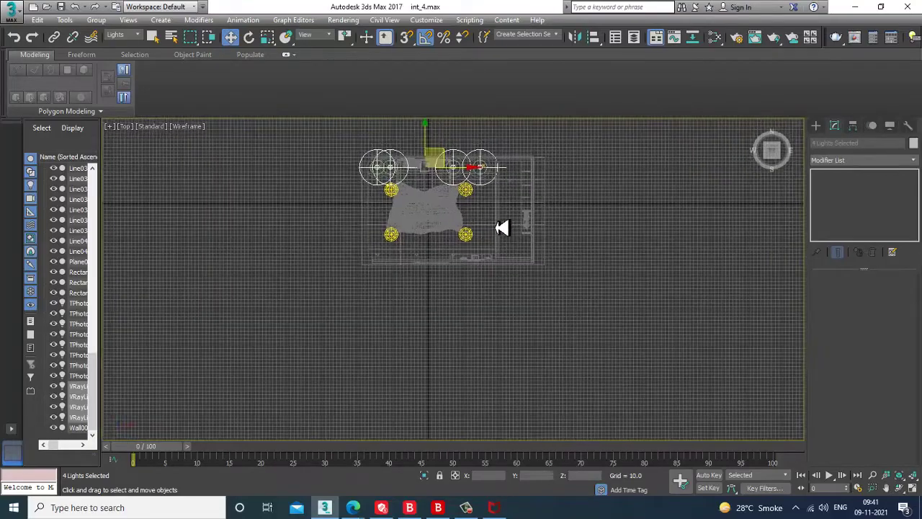
{"action": "scroll", "coordinate": [439, 211], "scroll_direction": "up", "scroll_amount": 2}
{"action": "left_click_drag", "start_coordinate": [450, 181], "coordinate": [477, 307], "text": "shift"}
{"action": "left_click", "coordinate": [474, 306]}
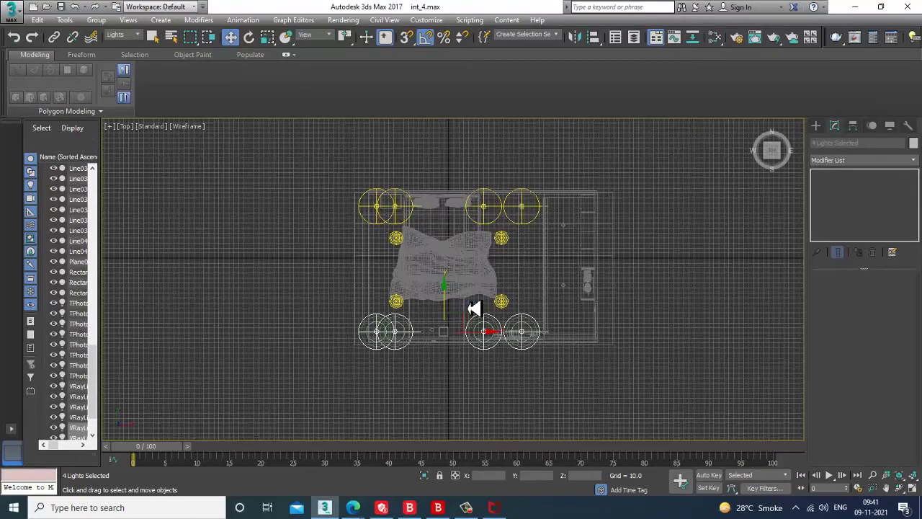
Step: Run a V-Ray test render of the perspective view facing the wardrobe, then stop it and close the frame buffer
{"action": "key", "text": "alt+w"}
{"action": "right_click", "coordinate": [641, 401]}
{"action": "key", "text": "alt+w"}
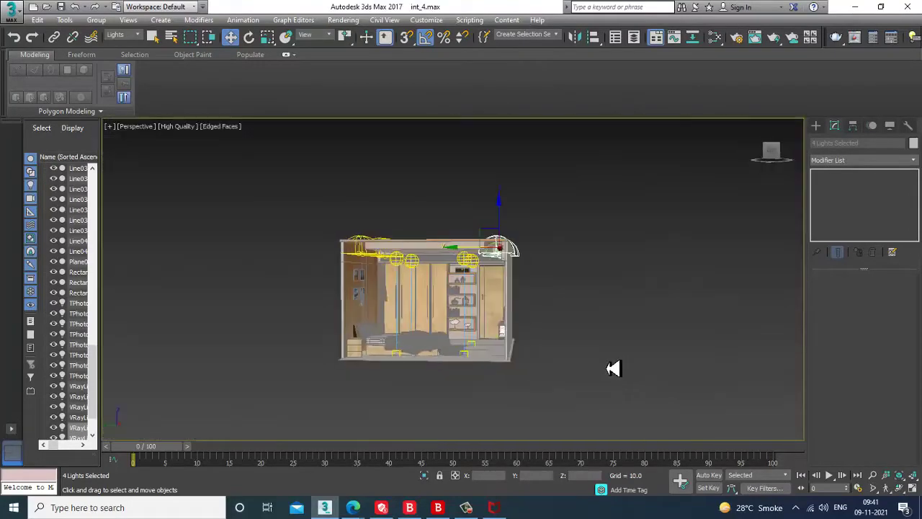
{"action": "scroll", "coordinate": [600, 345], "scroll_direction": "up", "scroll_amount": 10}
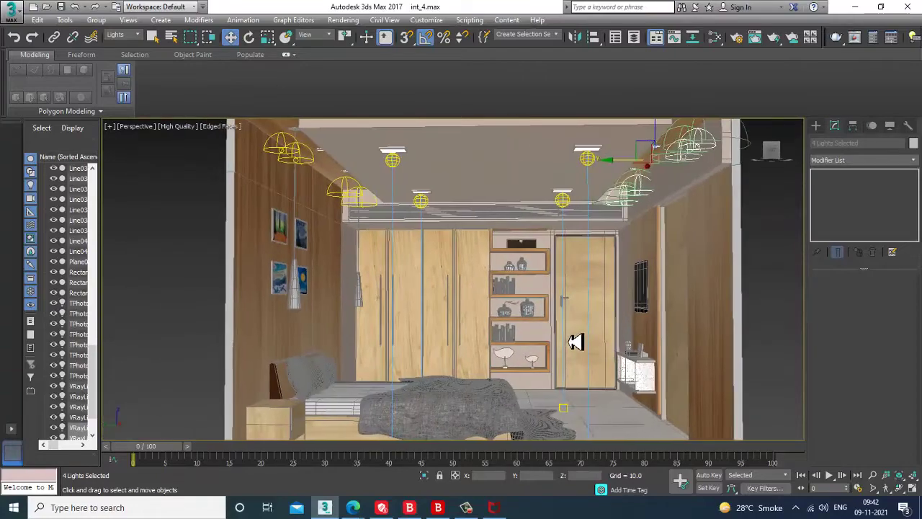
{"action": "scroll", "coordinate": [570, 317], "scroll_direction": "up", "scroll_amount": 3}
{"action": "scroll", "coordinate": [566, 312], "scroll_direction": "down", "scroll_amount": 4}
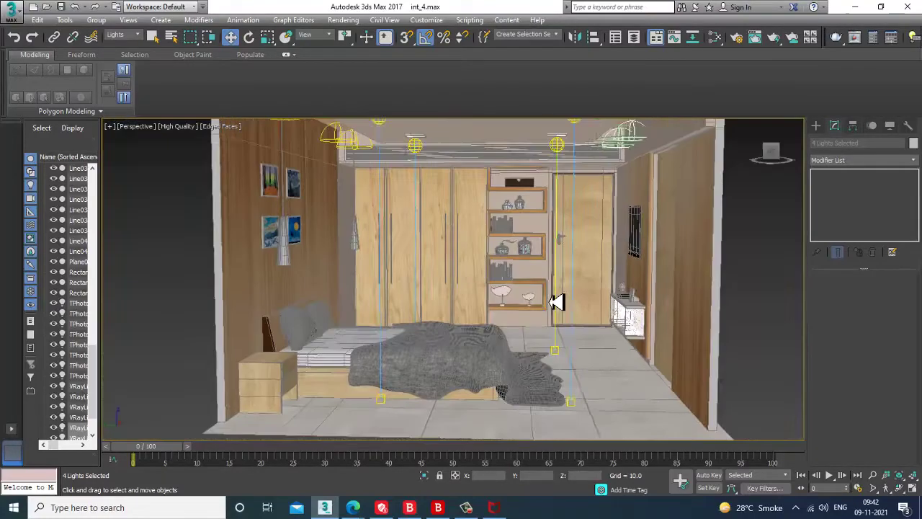
{"action": "middle_click_drag", "start_coordinate": [547, 311], "coordinate": [552, 320]}
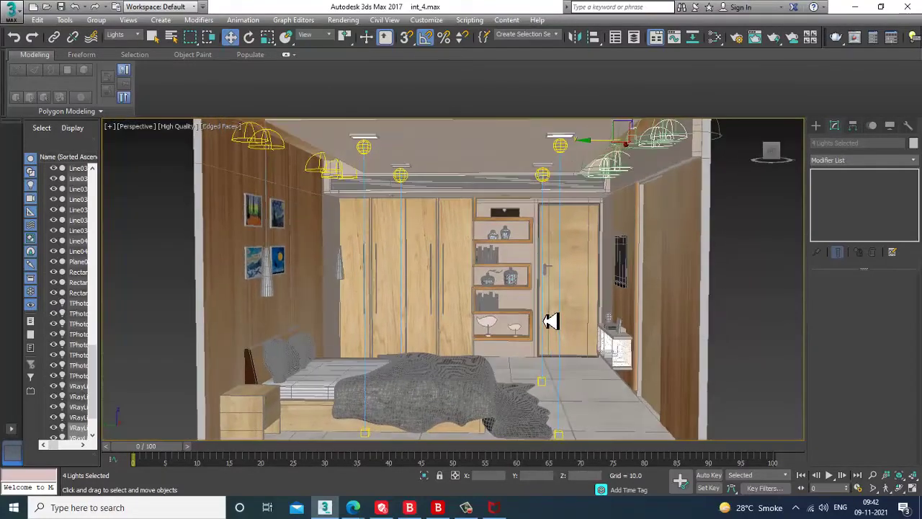
{"action": "left_click", "coordinate": [343, 20]}
{"action": "left_click", "coordinate": [358, 34]}
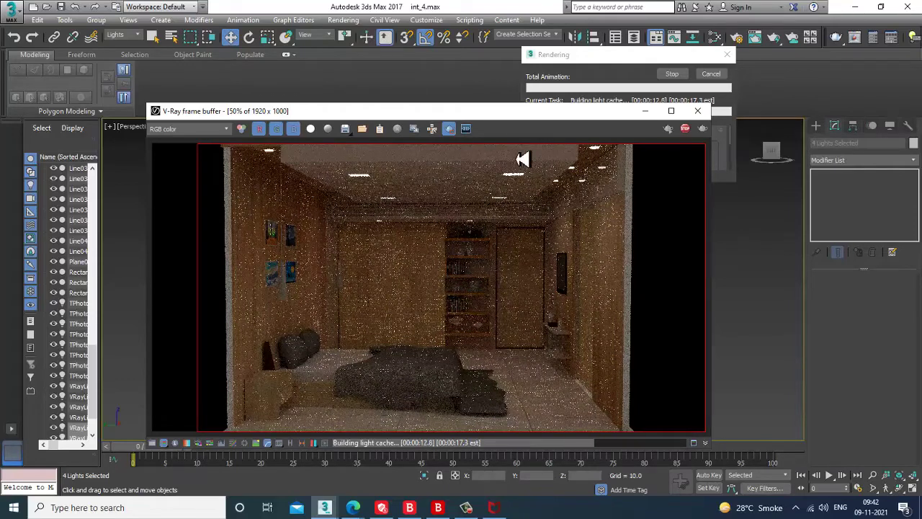
{"action": "left_click", "coordinate": [686, 128]}
{"action": "left_click", "coordinate": [698, 110]}
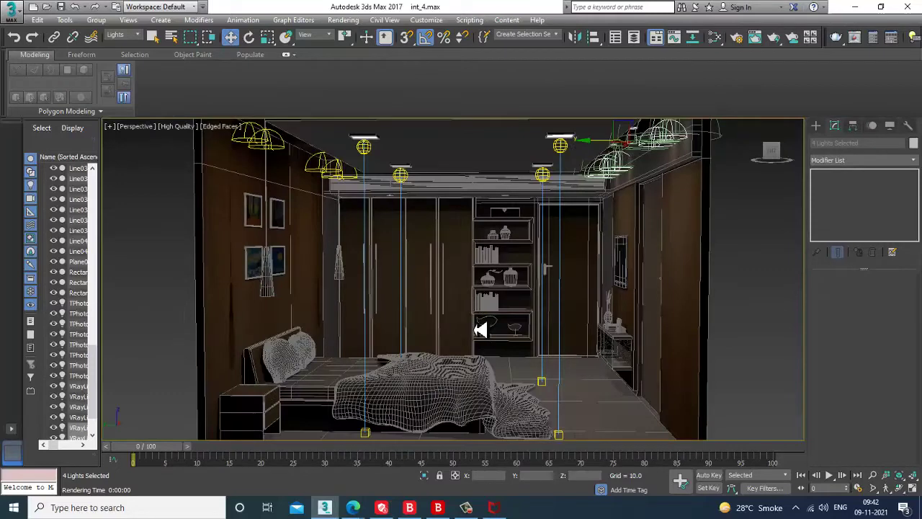
Step: Create a VRayLight of type Plane in front of the room's open side, about 97 by 101 in half-length and half-width
{"action": "scroll", "coordinate": [558, 317], "scroll_direction": "down", "scroll_amount": 5}
{"action": "middle_click_drag", "start_coordinate": [550, 315], "coordinate": [469, 288], "text": "alt"}
{"action": "left_click", "coordinate": [816, 125]}
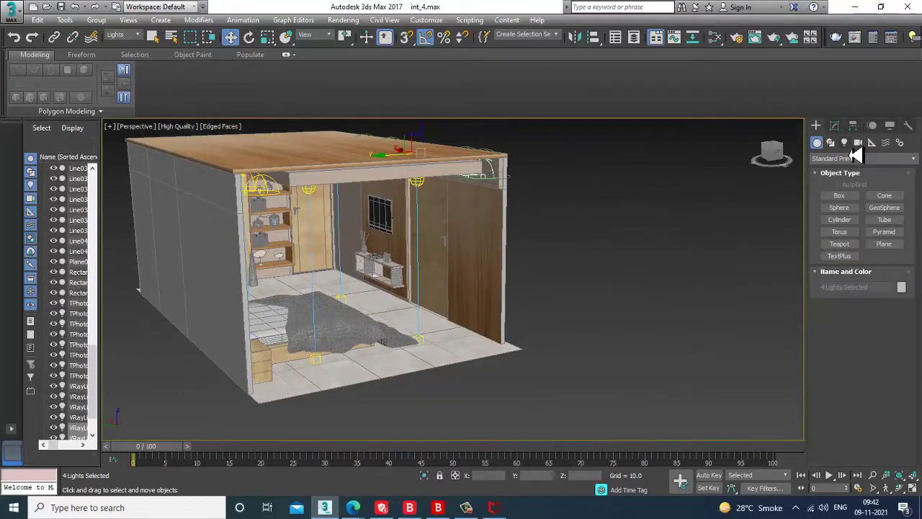
{"action": "left_click", "coordinate": [844, 142]}
{"action": "left_click", "coordinate": [868, 159]}
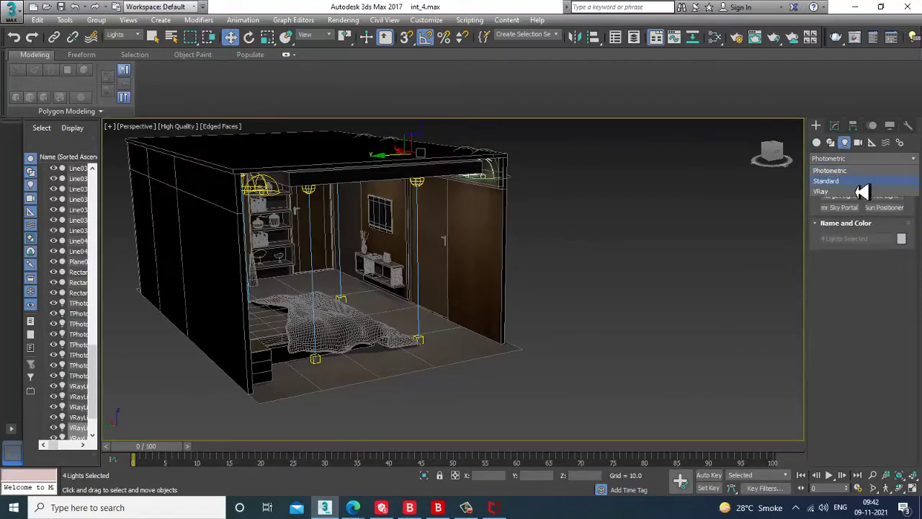
{"action": "left_click", "coordinate": [863, 194]}
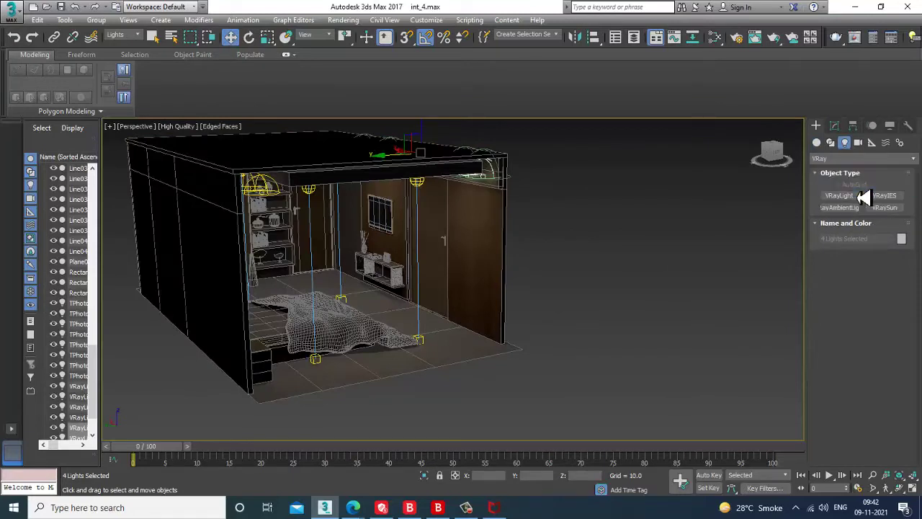
{"action": "left_click", "coordinate": [843, 195]}
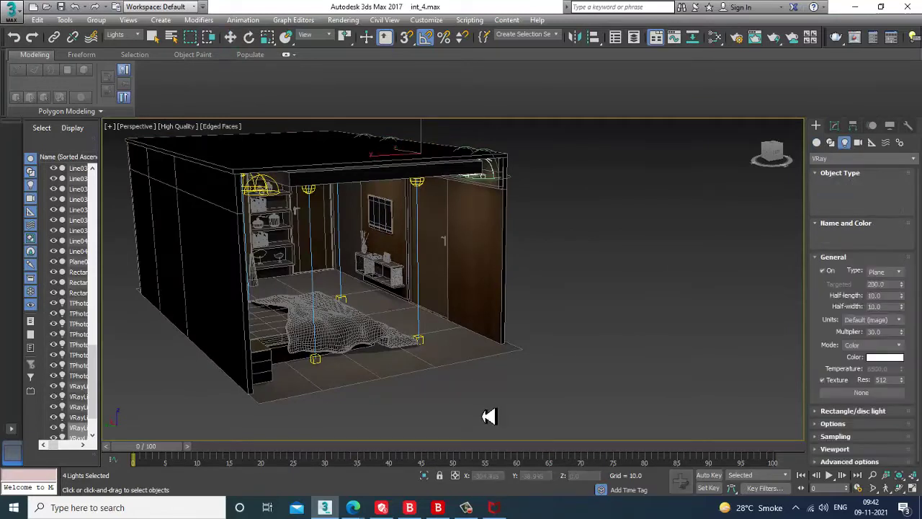
{"action": "left_click_drag", "start_coordinate": [498, 387], "coordinate": [475, 441]}
Step: Raise the plane light to room height and, with angle snap off, rotate it about 73 degrees to stand upright
{"action": "key", "text": "w"}
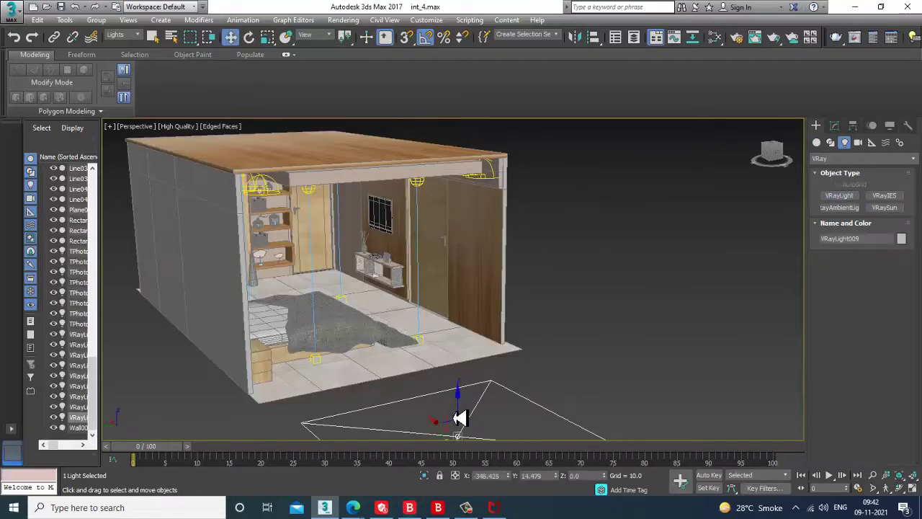
{"action": "left_click_drag", "start_coordinate": [461, 404], "coordinate": [498, 313]}
{"action": "key", "text": "e"}
{"action": "key", "text": "ctrl+z"}
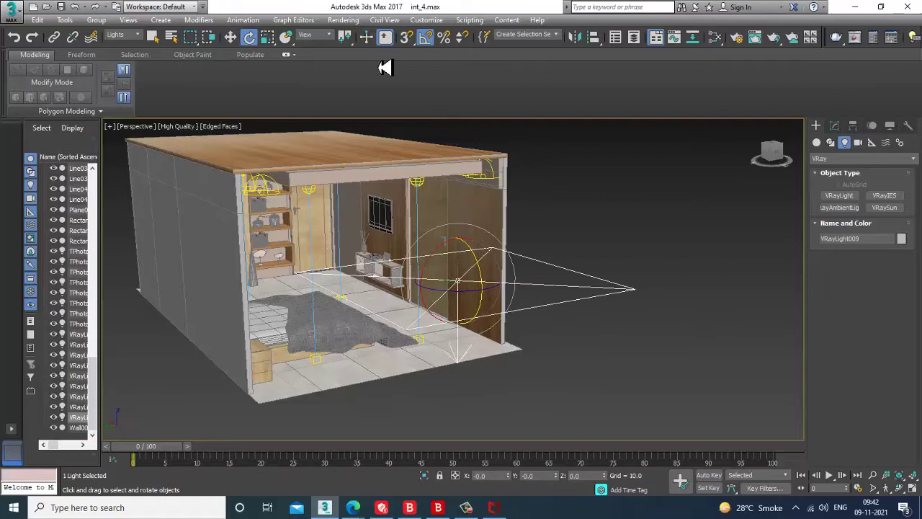
{"action": "left_click", "coordinate": [425, 37]}
{"action": "left_click_drag", "start_coordinate": [488, 274], "coordinate": [509, 354]}
{"action": "middle_click_drag", "start_coordinate": [582, 334], "coordinate": [496, 322], "text": "alt"}
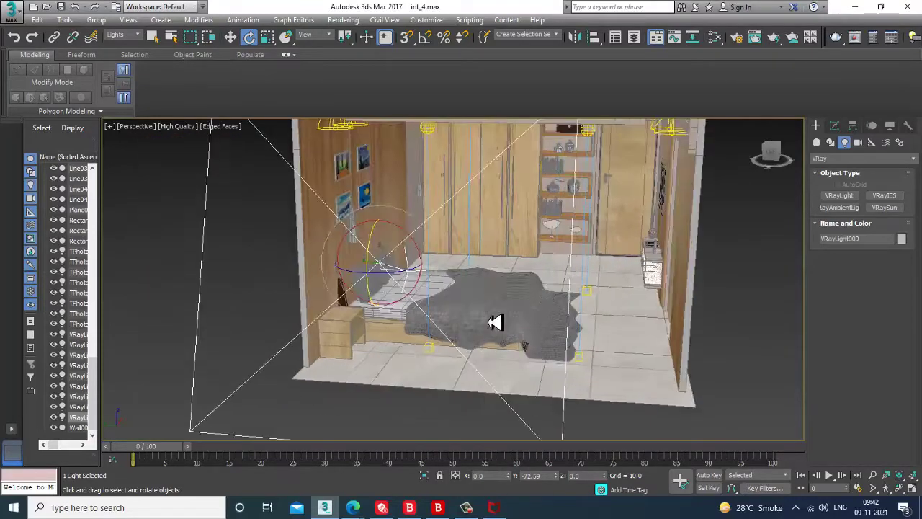
Step: Shift the plane light sideways so that it sits in front of the room's open side
{"action": "scroll", "coordinate": [461, 331], "scroll_direction": "down", "scroll_amount": 5}
{"action": "key", "text": "w"}
{"action": "middle_click_drag", "start_coordinate": [432, 339], "coordinate": [412, 307], "text": "alt"}
{"action": "left_click_drag", "start_coordinate": [375, 307], "coordinate": [398, 309]}
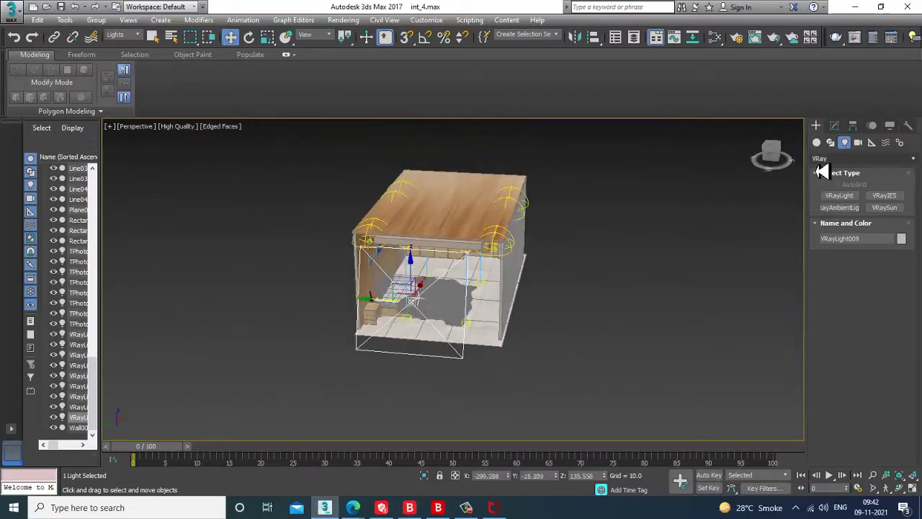
Step: Set the plane light's multiplier to 0.1 and its color mode to Temperature at 5655
{"action": "left_click", "coordinate": [836, 127]}
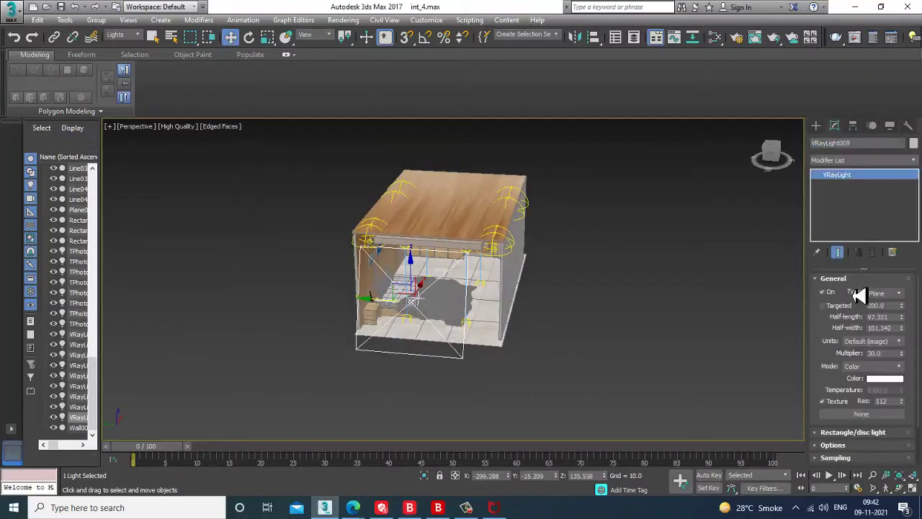
{"action": "left_click", "coordinate": [901, 354]}
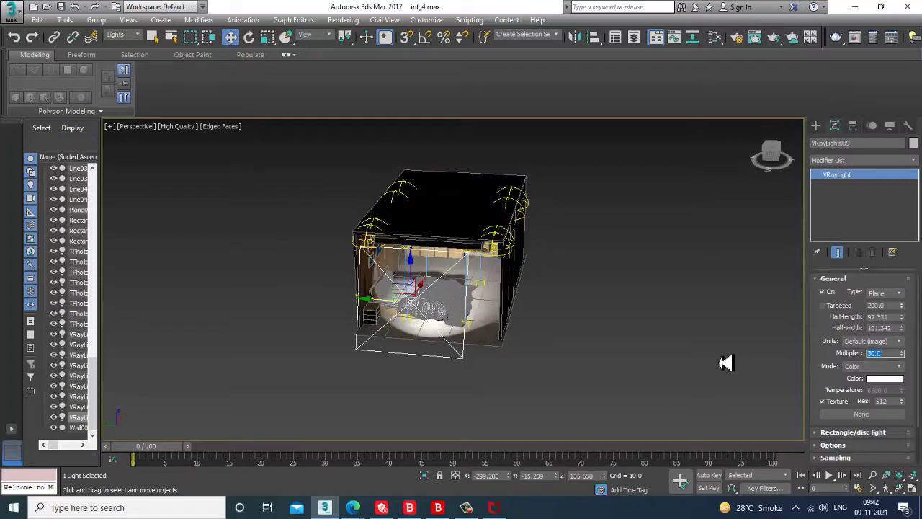
{"action": "type", "text": "0.1"}
{"action": "key", "text": "Return"}
{"action": "left_click", "coordinate": [894, 366]}
{"action": "left_click", "coordinate": [874, 389]}
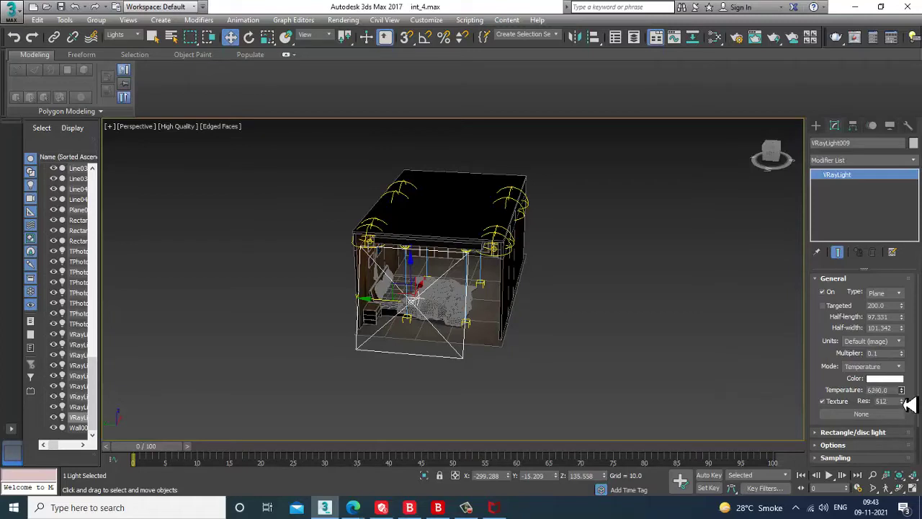
{"action": "left_click_drag", "start_coordinate": [909, 404], "coordinate": [825, 397]}
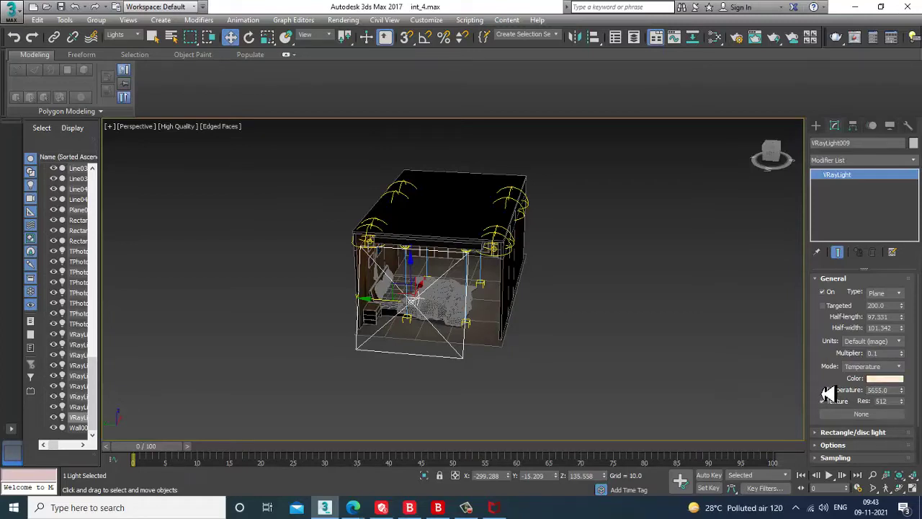
Step: Set the plane light's texture resolution to 2048
{"action": "scroll", "coordinate": [829, 394], "scroll_direction": "down", "scroll_amount": 2}
{"action": "left_click", "coordinate": [901, 353]}
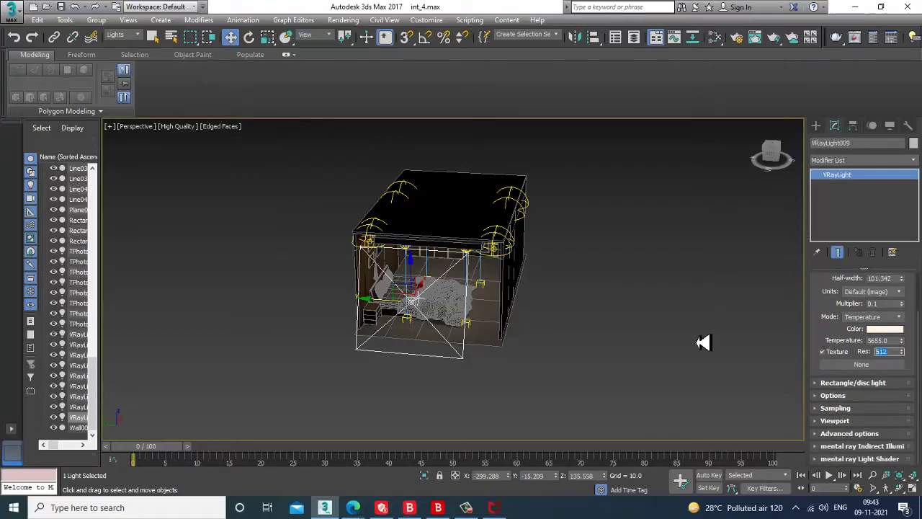
{"action": "type", "text": "2048"}
{"action": "key", "text": "Return"}
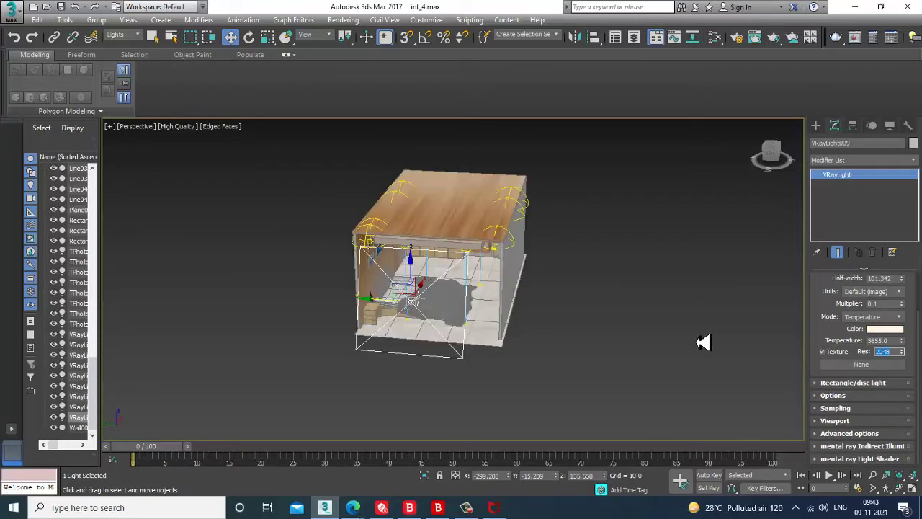
Step: Make the plane light double-sided and invisible with no decay, and turn off its shadow casting
{"action": "left_click", "coordinate": [830, 397]}
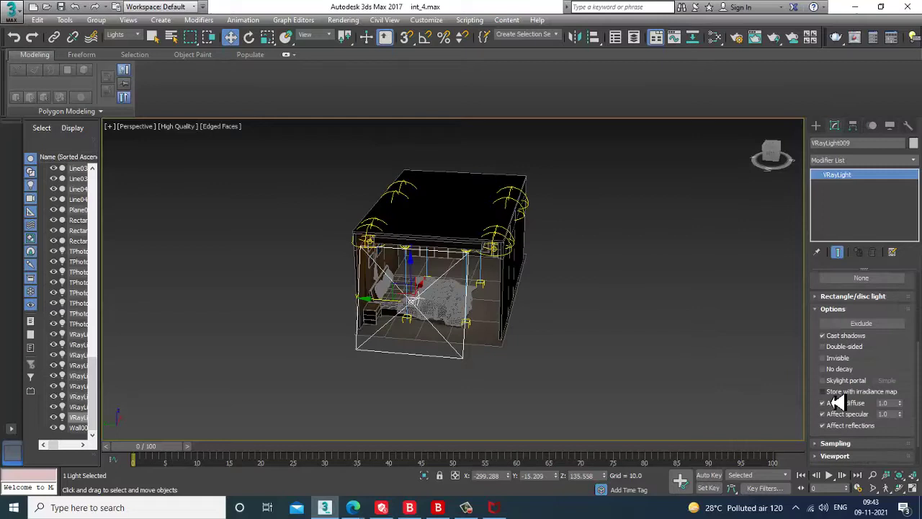
{"action": "left_click", "coordinate": [840, 347]}
{"action": "left_click", "coordinate": [838, 358]}
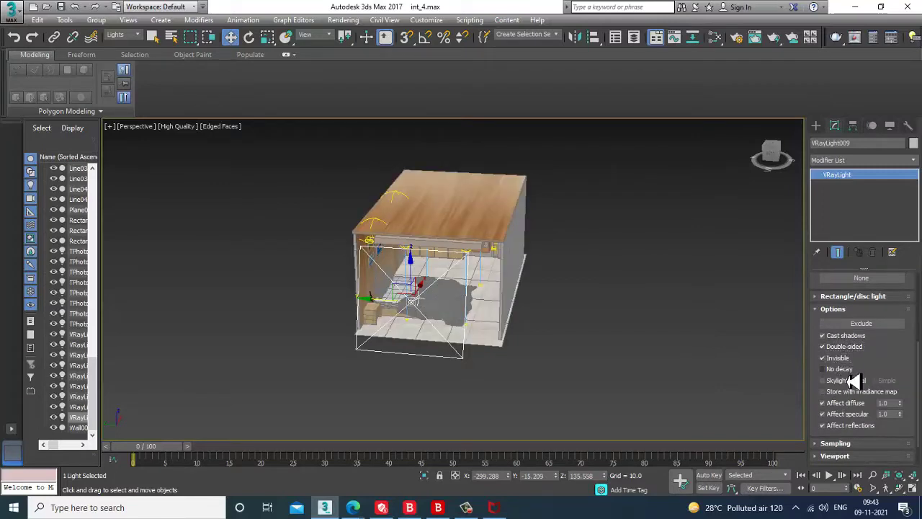
{"action": "left_click", "coordinate": [840, 337]}
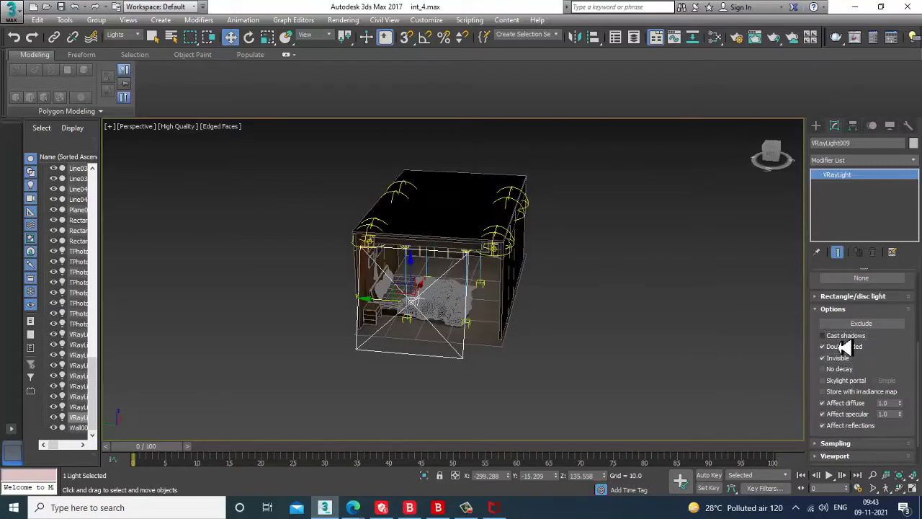
{"action": "left_click", "coordinate": [838, 369]}
Step: Collapse the modeling ribbon and frame the perspective view inside the bedroom, looking past the bed towards the wardrobe
{"action": "middle_click_drag", "start_coordinate": [389, 281], "coordinate": [458, 335], "text": "alt"}
{"action": "scroll", "coordinate": [501, 291], "scroll_direction": "up", "scroll_amount": 10}
{"action": "scroll", "coordinate": [478, 308], "scroll_direction": "up", "scroll_amount": 3}
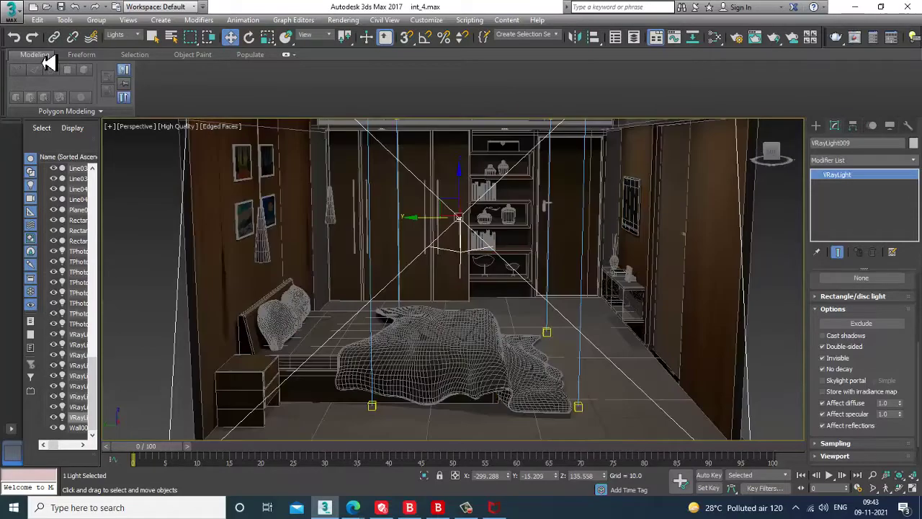
{"action": "double_click", "coordinate": [45, 57]}
{"action": "mouse_move", "coordinate": [568, 285]}
{"action": "middle_mouse_down", "text": "alt"}
{"action": "mouse_move", "coordinate": [591, 299]}
{"action": "mouse_move", "coordinate": [569, 300]}
{"action": "mouse_move", "coordinate": [549, 268]}
{"action": "middle_mouse_up", "text": "alt"}
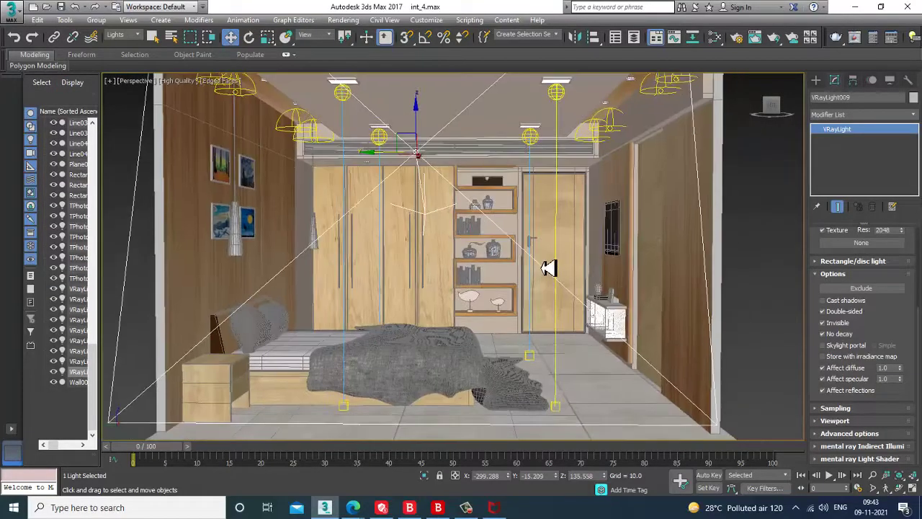
{"action": "key", "text": "Up"}
{"action": "key", "text": "Up"}
{"action": "key", "text": "Up"}
{"action": "key", "text": "Up"}
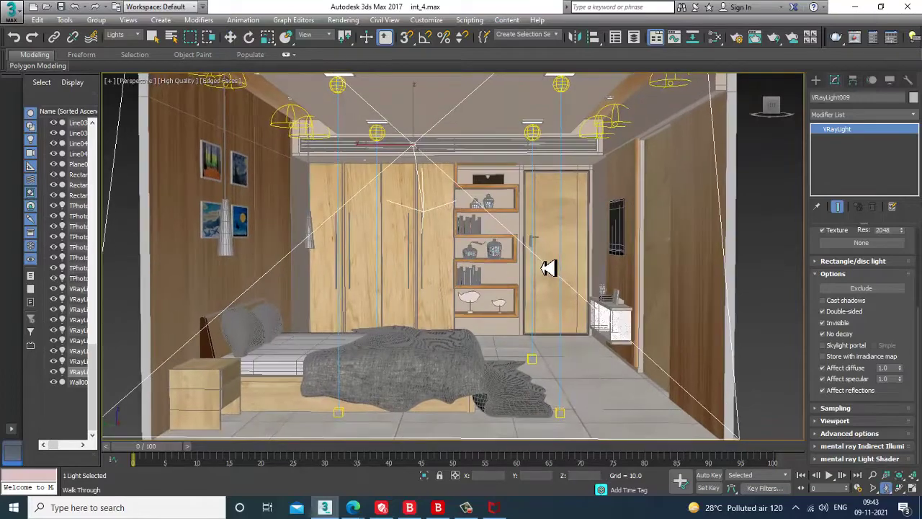
{"action": "key", "text": "Up"}
{"action": "key", "text": "Up"}
{"action": "key", "text": "Up"}
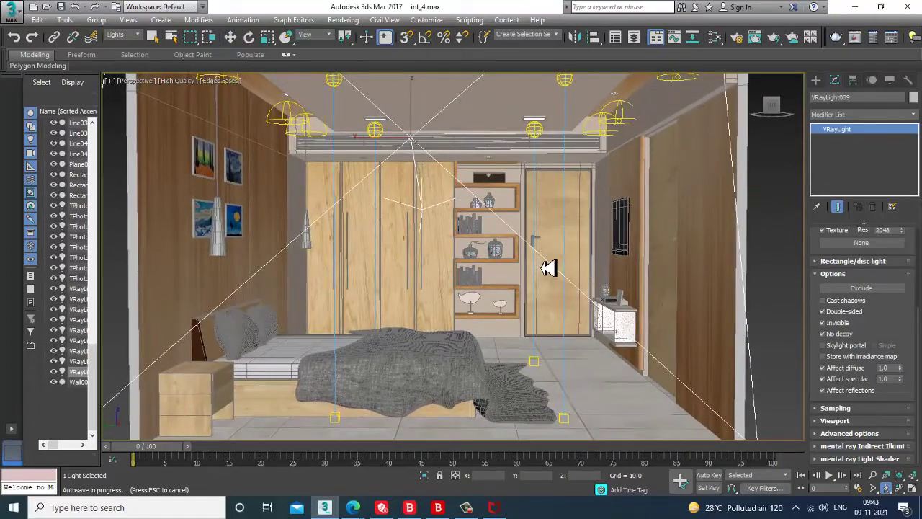
{"action": "key", "text": "Up"}
{"action": "key", "text": "Up"}
{"action": "key", "text": "Up"}
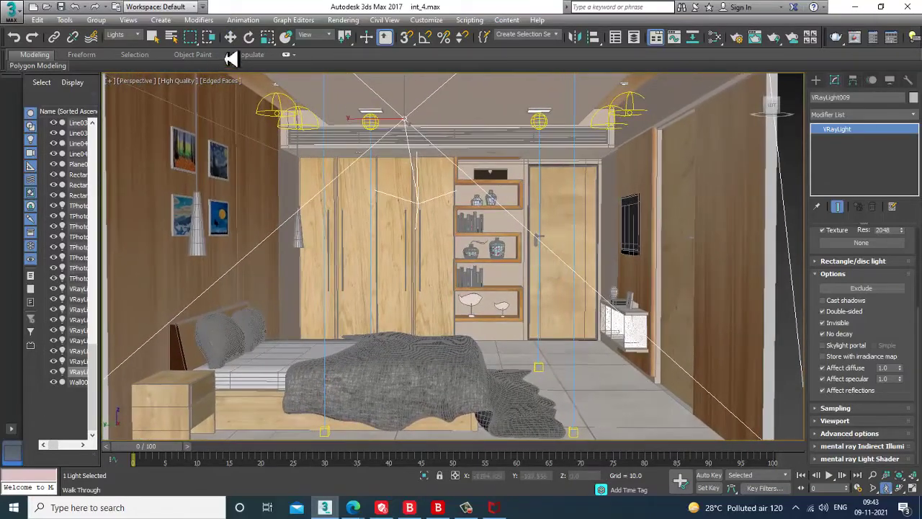
Step: In the V-Ray render settings, show the advanced image sampler options and set the sampler type to Bucket
{"action": "left_click", "coordinate": [346, 21]}
{"action": "left_click", "coordinate": [382, 75]}
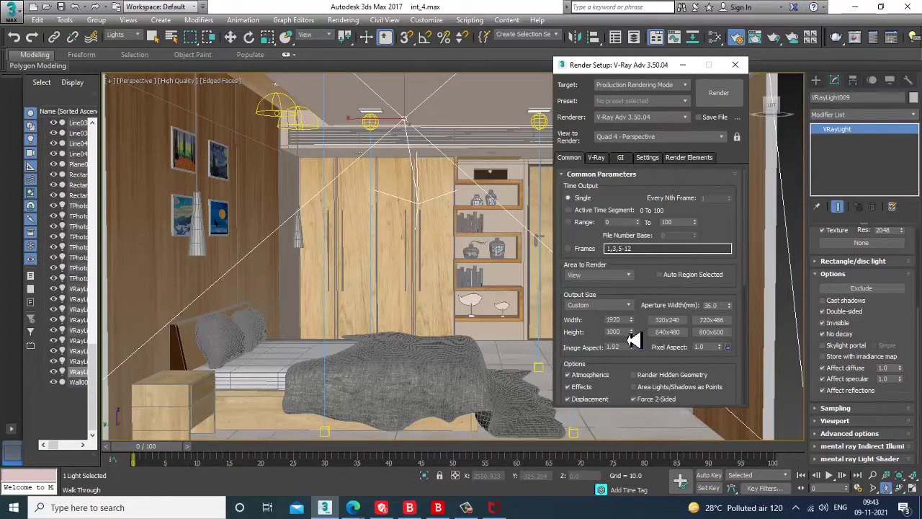
{"action": "left_click", "coordinate": [598, 159]}
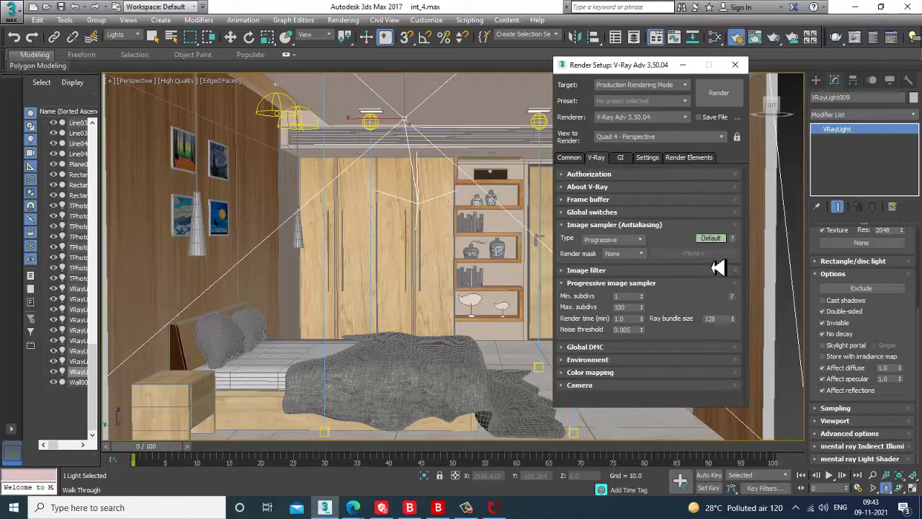
{"action": "left_click", "coordinate": [711, 239]}
{"action": "left_click", "coordinate": [627, 240]}
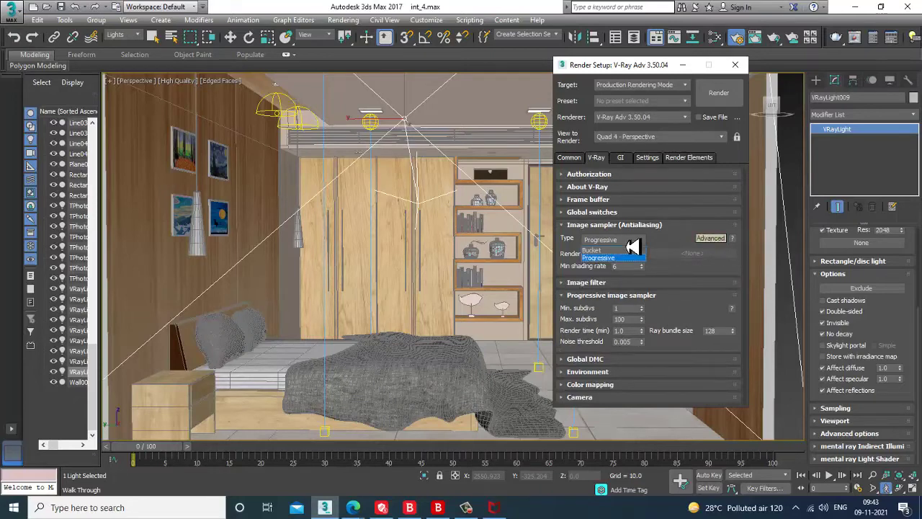
{"action": "left_click", "coordinate": [615, 249]}
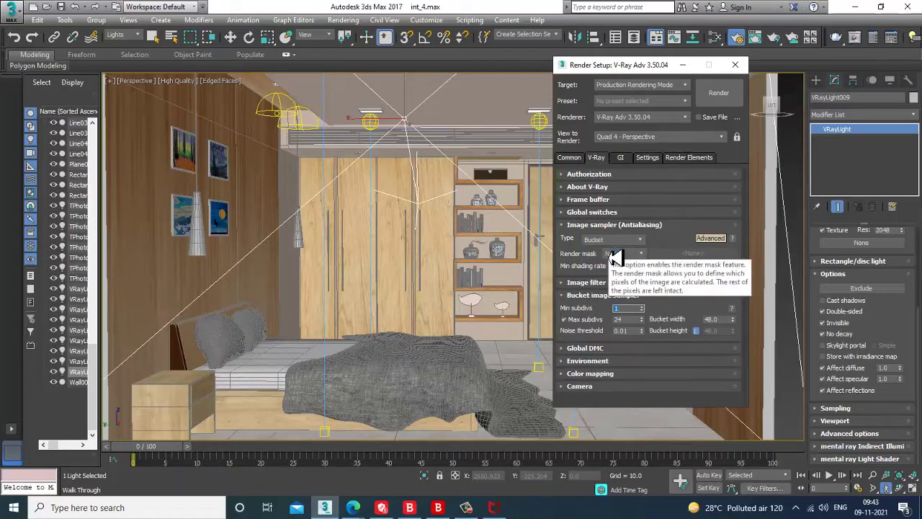
Step: Run a V-Ray test render of the perspective view, then stop it and close the frame buffer
{"action": "left_click", "coordinate": [719, 94]}
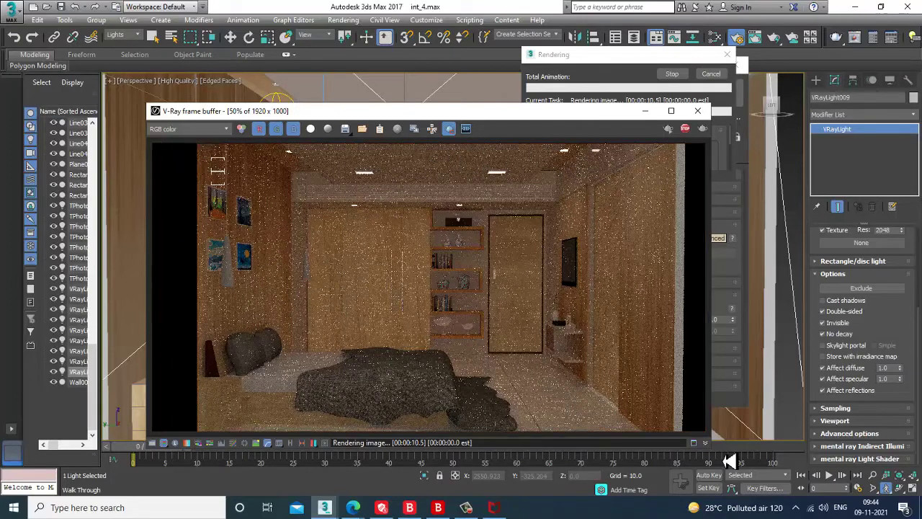
{"action": "left_click", "coordinate": [703, 130]}
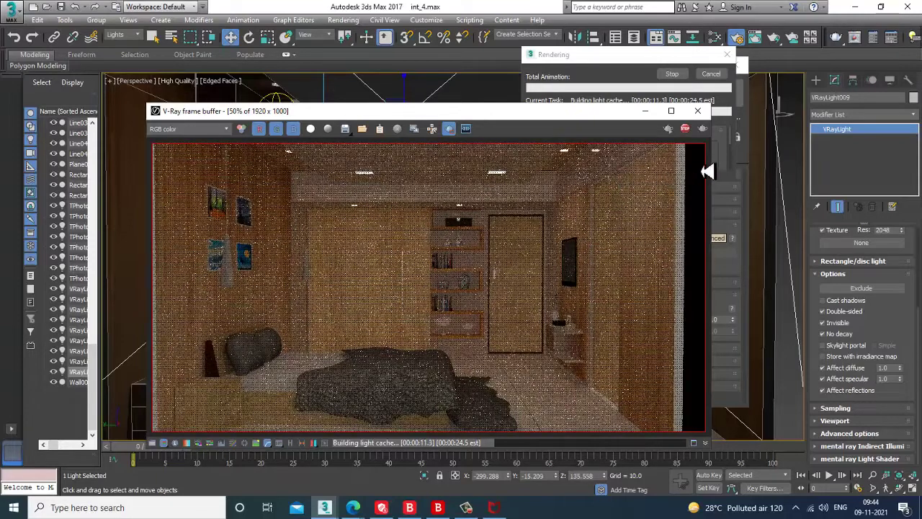
{"action": "key", "text": "Escape"}
{"action": "left_click", "coordinate": [697, 110]}
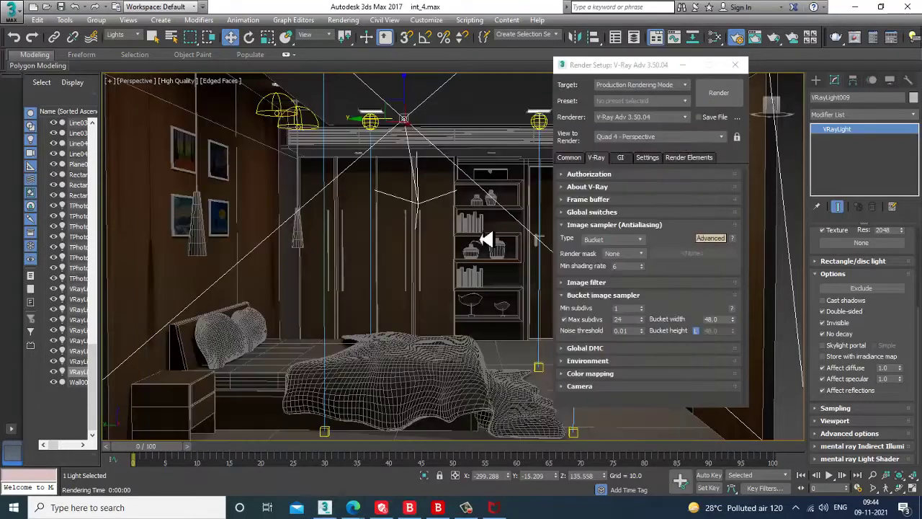
Step: Minimize the render setup, move the perspective view further into the room and create a physical camera from it
{"action": "left_click", "coordinate": [683, 65]}
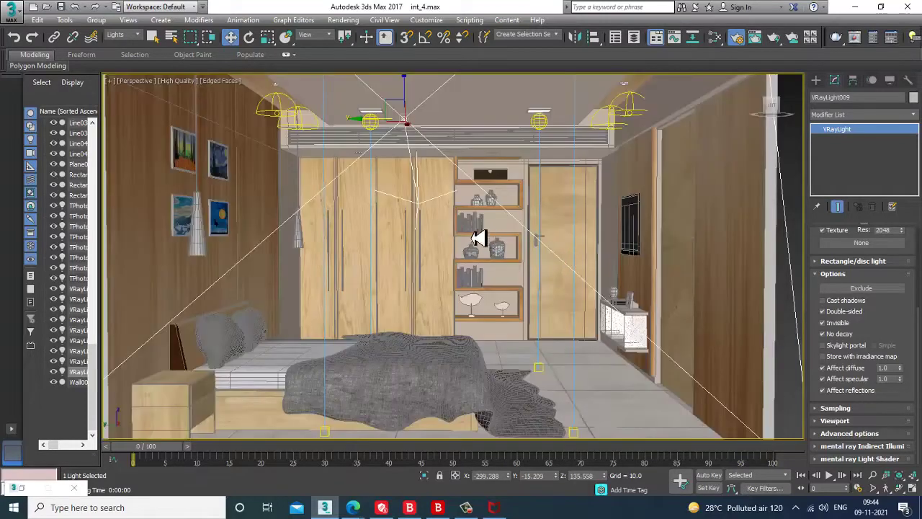
{"action": "key", "text": "Up"}
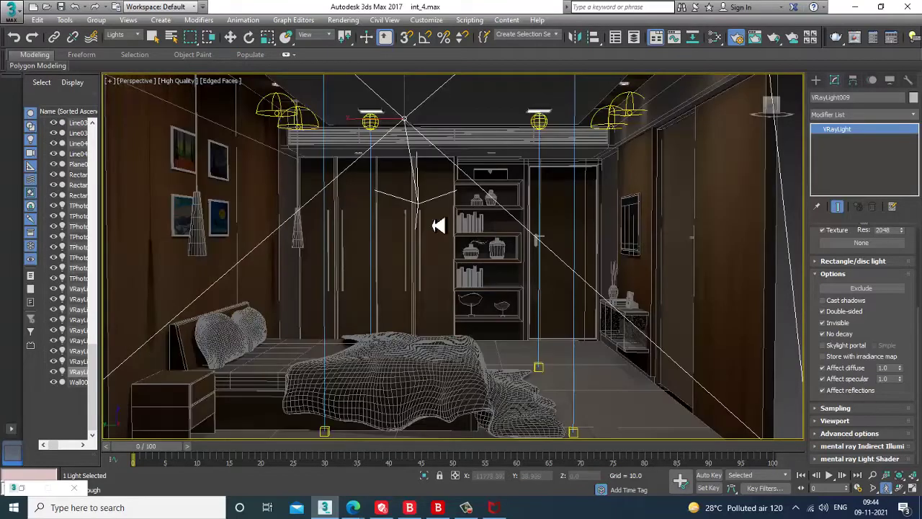
{"action": "key", "text": "Up"}
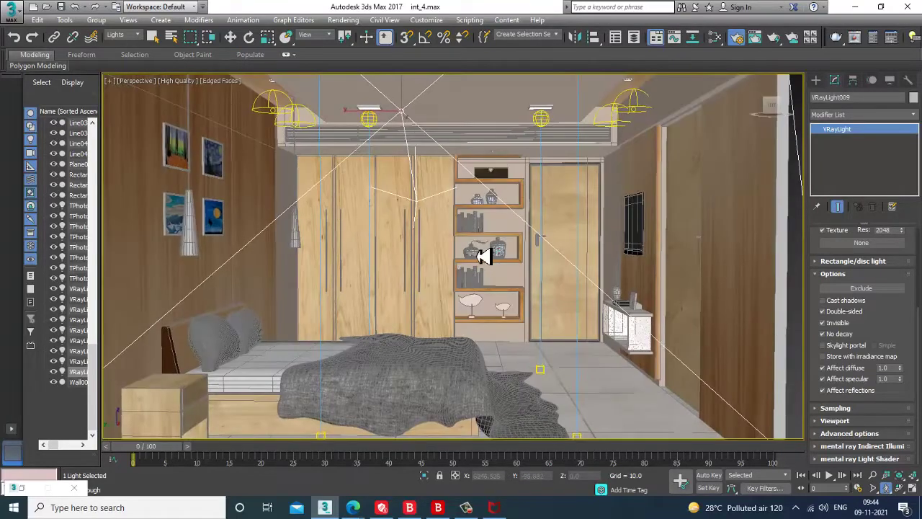
{"action": "key", "text": "Up"}
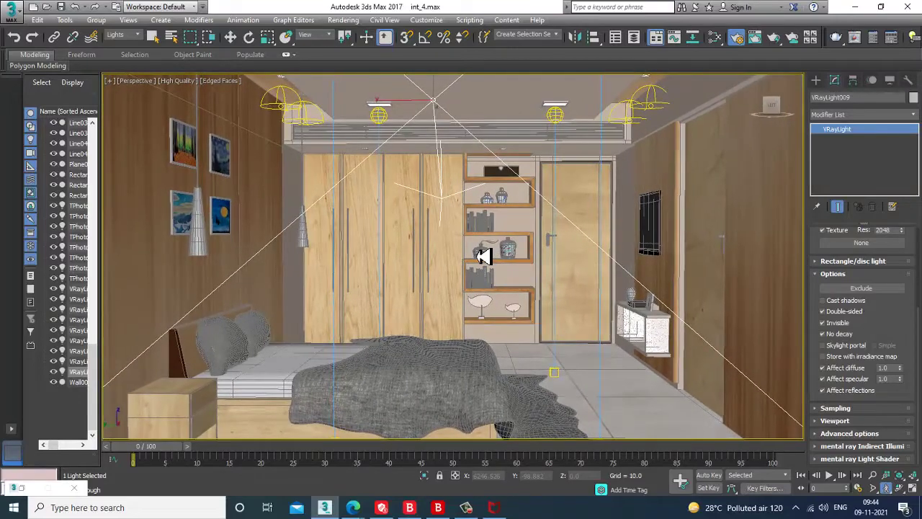
{"action": "key", "text": "Up"}
{"action": "key", "text": "Up"}
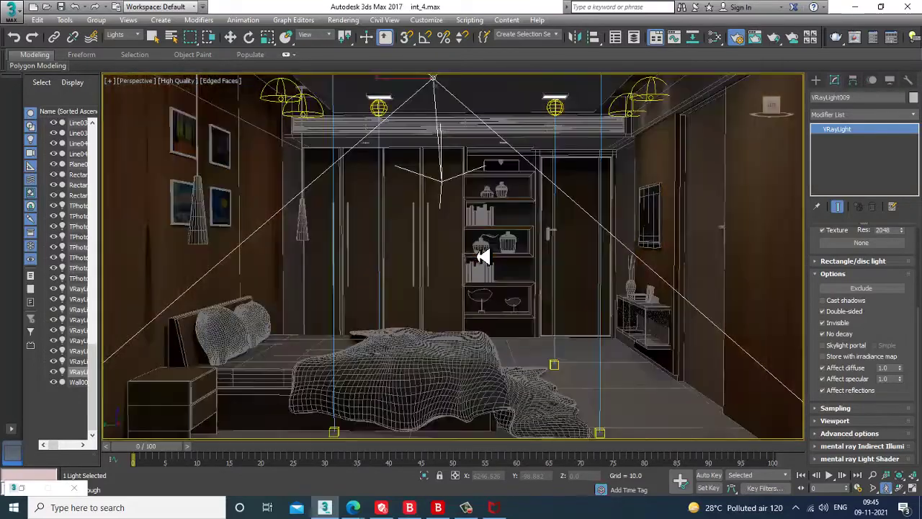
{"action": "key", "text": "Up"}
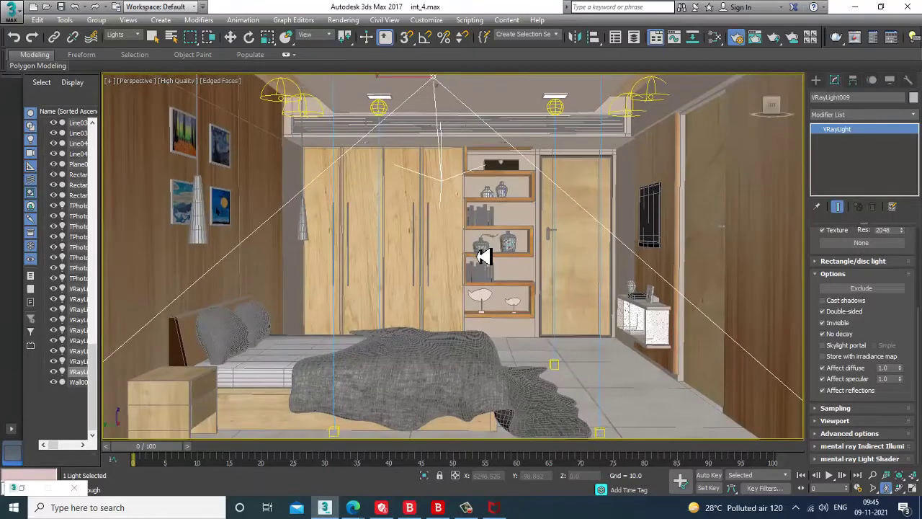
{"action": "key", "text": "Up"}
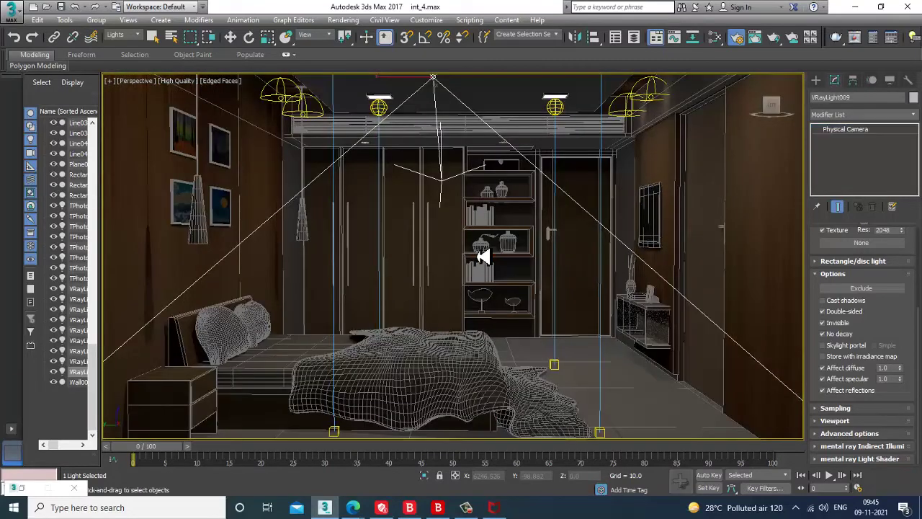
{"action": "key", "text": "ctrl+c"}
{"action": "key", "text": "ctrl+z"}
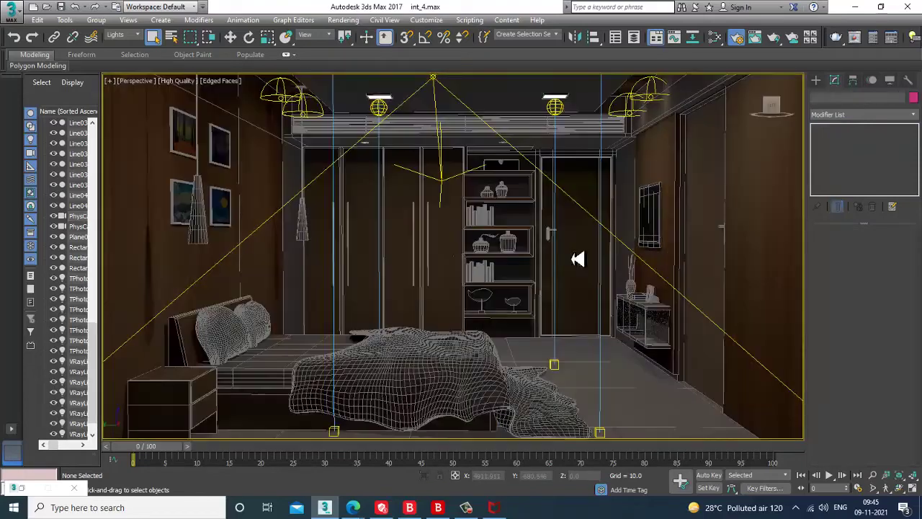
Step: Select the plane light outside the room's open side and turn its shadow casting back on
{"action": "scroll", "coordinate": [566, 315], "scroll_direction": "down", "scroll_amount": 10}
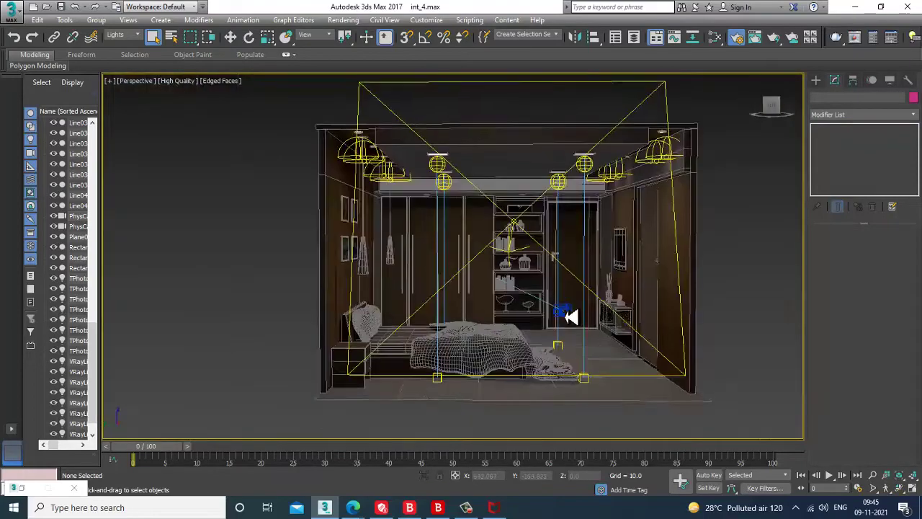
{"action": "middle_click_drag", "start_coordinate": [534, 307], "coordinate": [589, 303], "text": "alt"}
{"action": "left_click", "coordinate": [586, 295]}
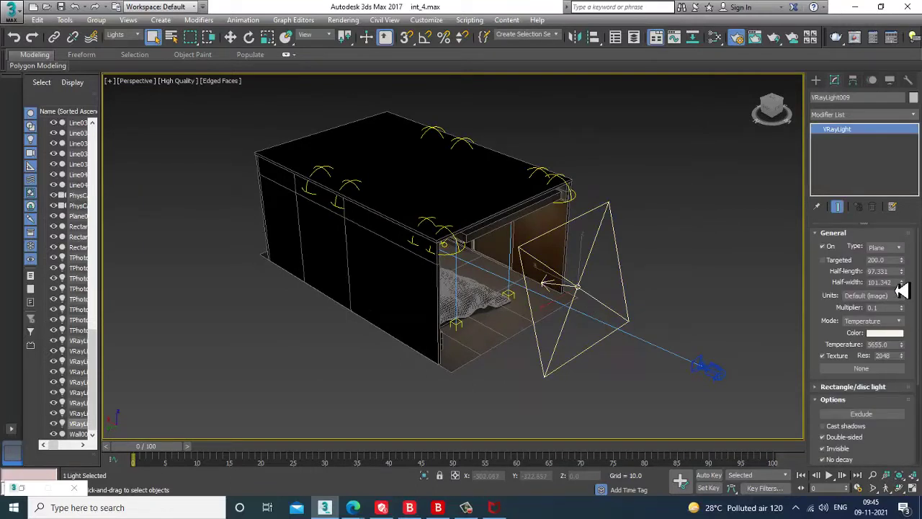
{"action": "left_click", "coordinate": [875, 308]}
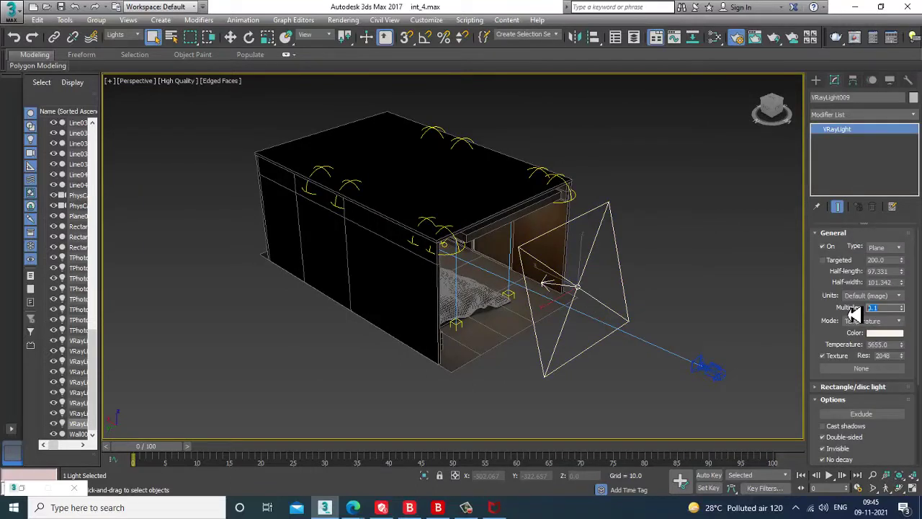
{"action": "left_click", "coordinate": [823, 426]}
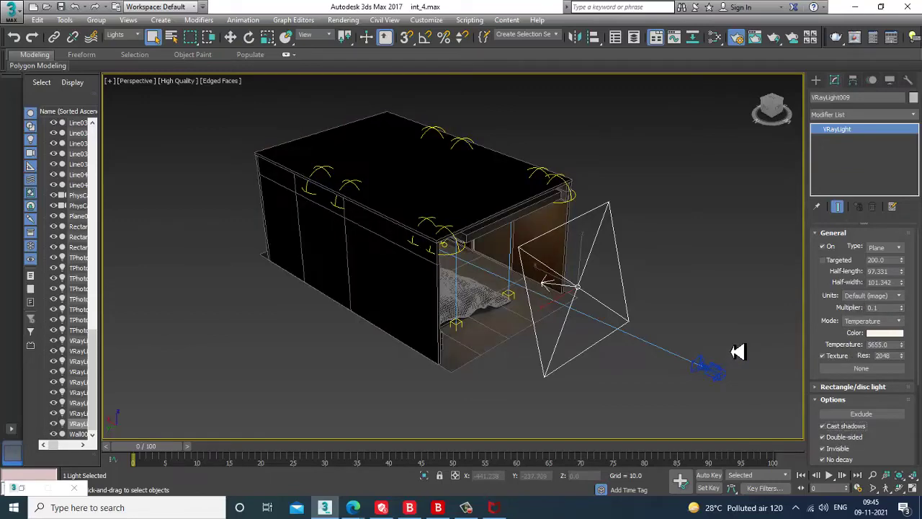
Step: Switch to the physical camera's view and start a V-Ray render of it
{"action": "key", "text": "c"}
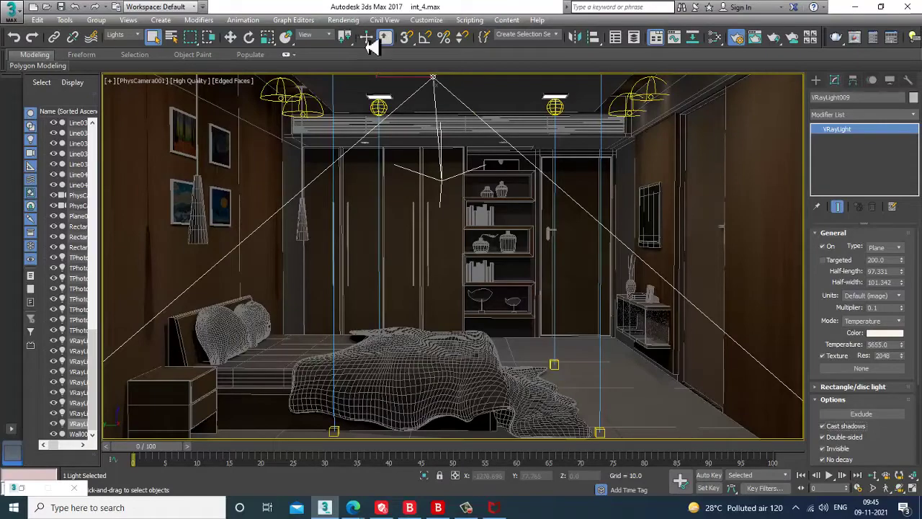
{"action": "key", "text": "shift+q"}
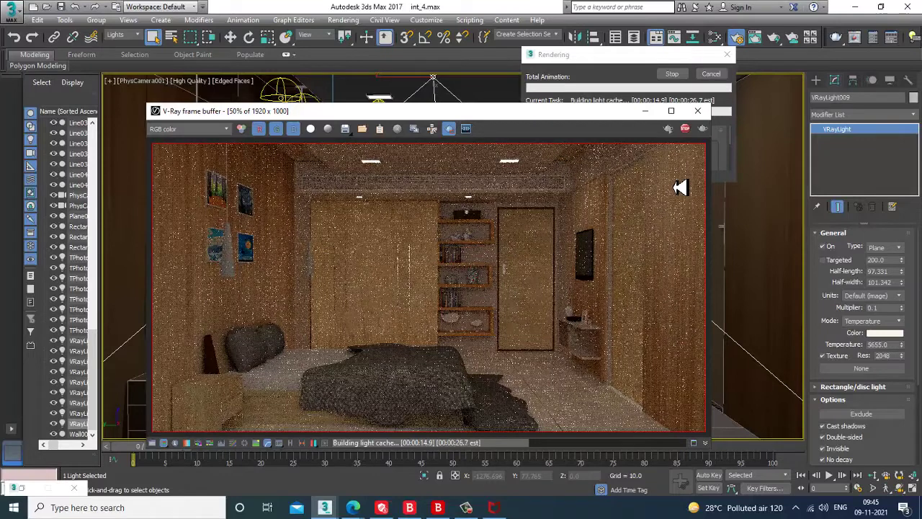
Step: Cancel the running camera render, close the V-Ray frame buffer and bring back the render setup
{"action": "key", "text": "Escape"}
{"action": "left_click", "coordinate": [699, 113]}
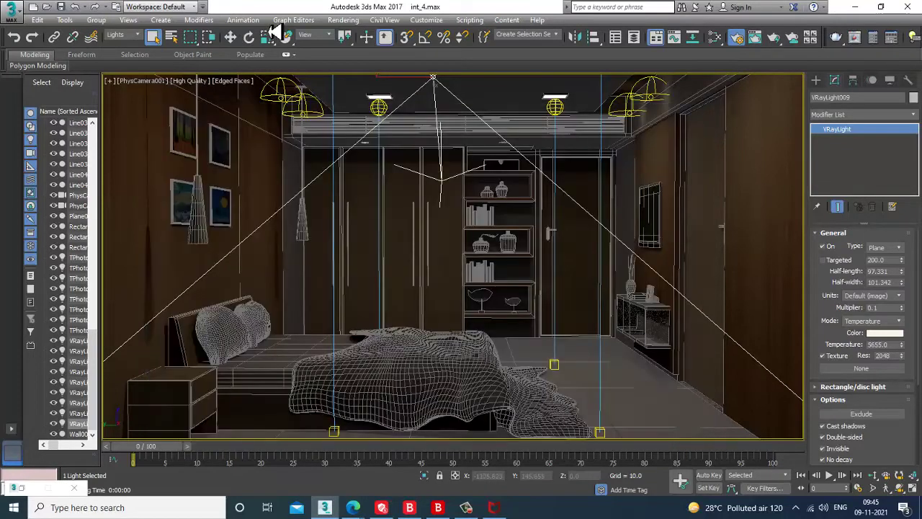
{"action": "left_click", "coordinate": [343, 20]}
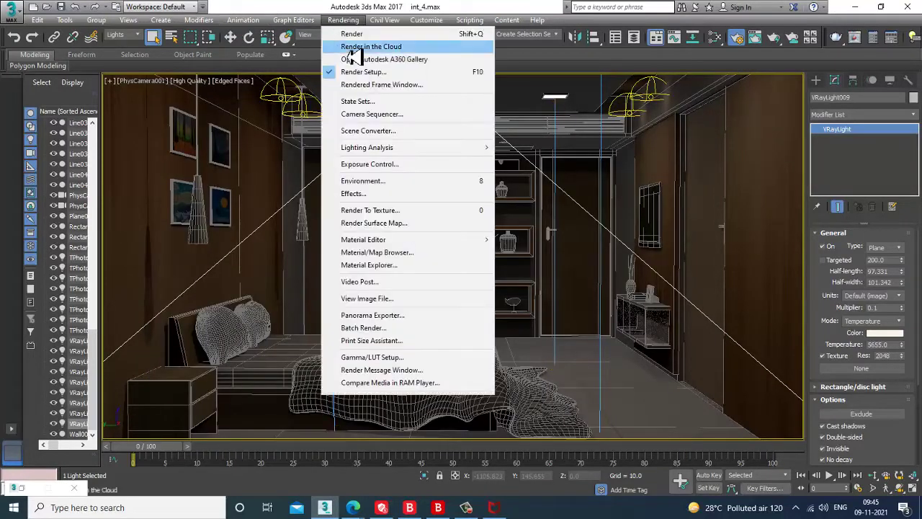
{"action": "left_click", "coordinate": [389, 84]}
{"action": "left_click", "coordinate": [343, 19]}
{"action": "left_click", "coordinate": [385, 82]}
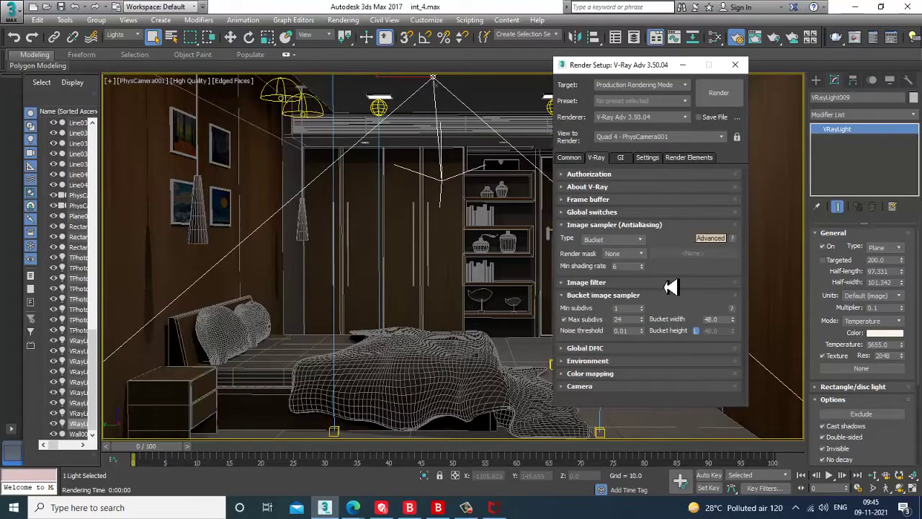
Step: Set the V-Ray image filter to Mitchell-Netravali
{"action": "left_click", "coordinate": [598, 284]}
{"action": "left_click", "coordinate": [692, 298]}
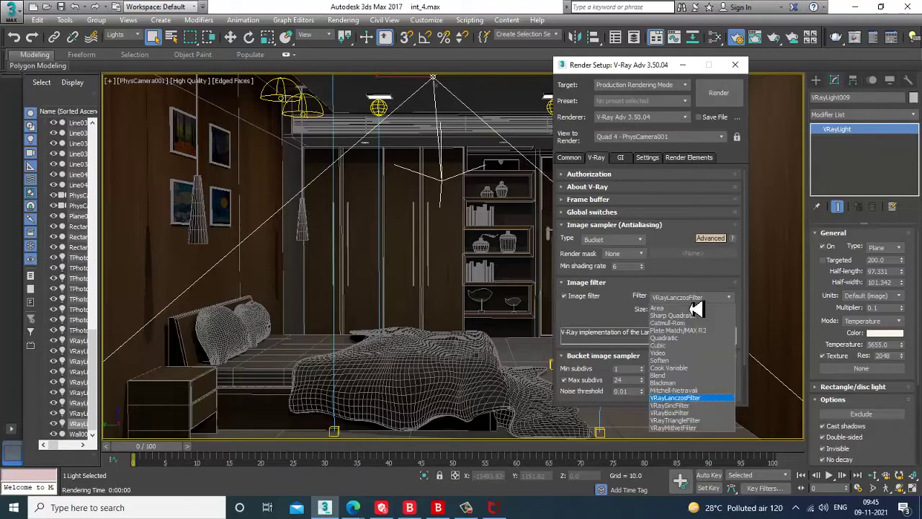
{"action": "left_click", "coordinate": [695, 390]}
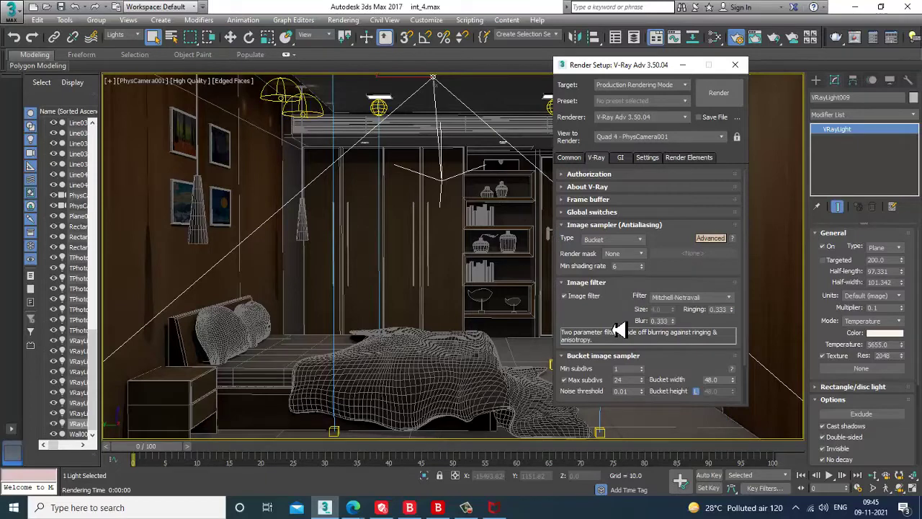
Step: Show the advanced Global DMC settings, set their noise threshold to 0.001 and enable Lock noise pattern
{"action": "scroll", "coordinate": [614, 280], "scroll_direction": "down", "scroll_amount": 3}
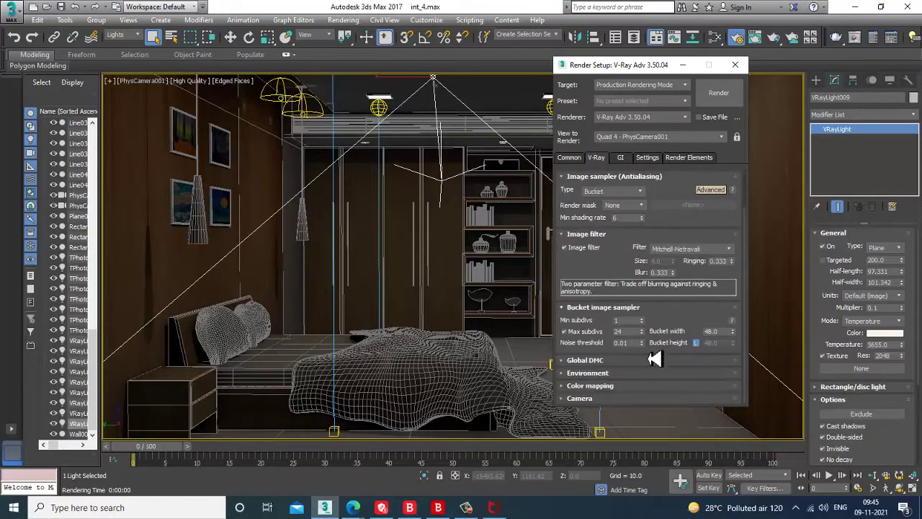
{"action": "left_click", "coordinate": [607, 363]}
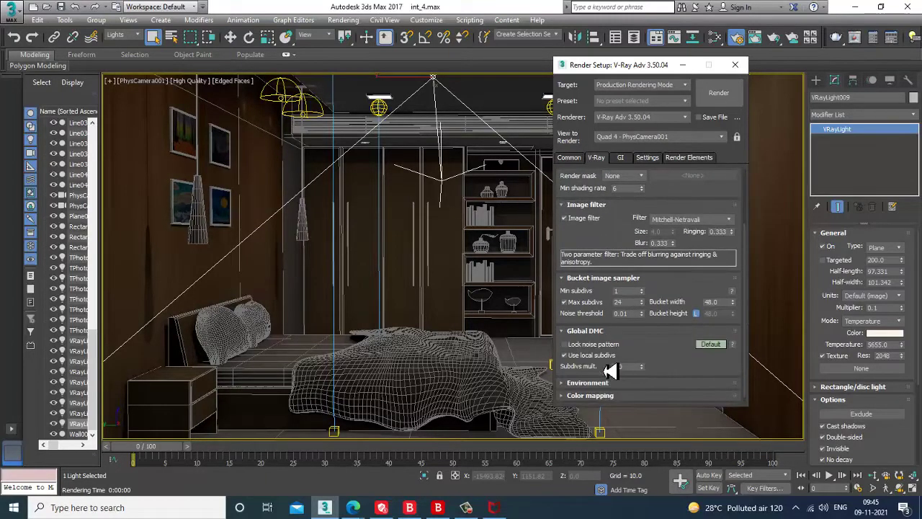
{"action": "left_click", "coordinate": [711, 345]}
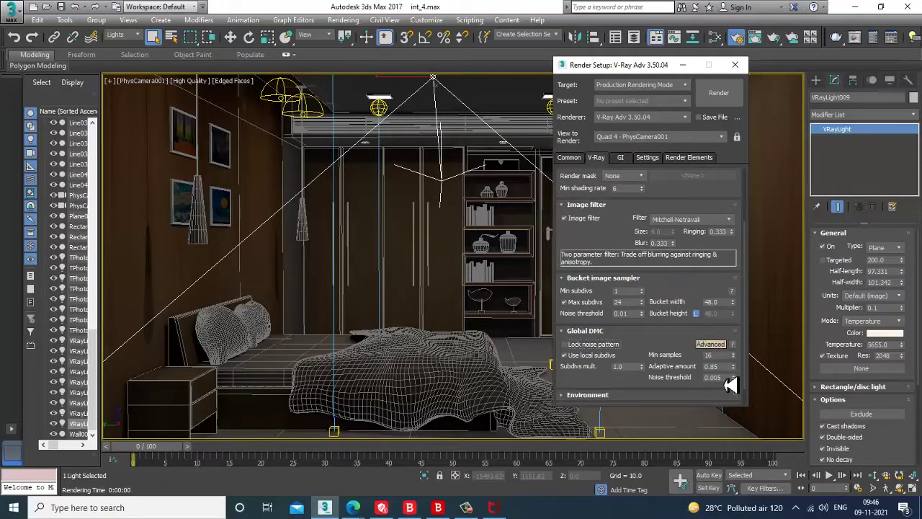
{"action": "double_click", "coordinate": [717, 378]}
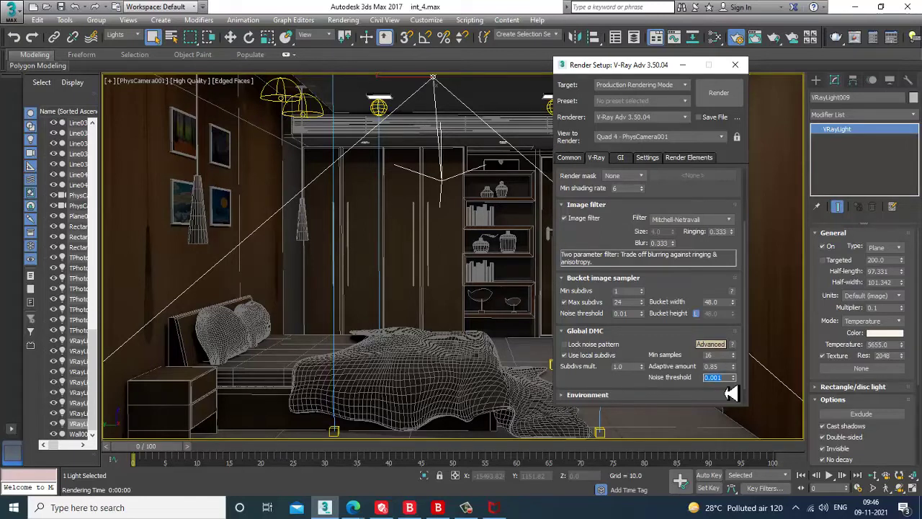
{"action": "scroll", "coordinate": [669, 272], "scroll_direction": "down", "scroll_amount": 1}
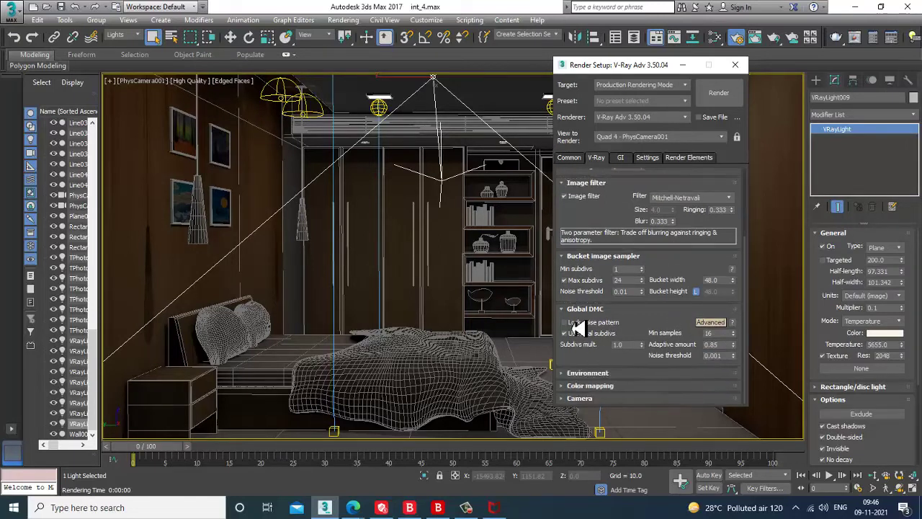
{"action": "left_click", "coordinate": [578, 324]}
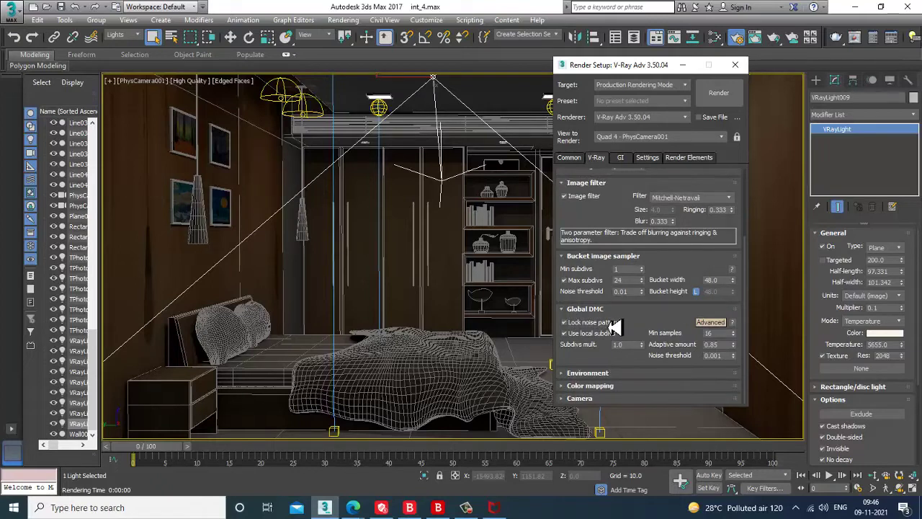
Step: Enable the GI environment and set the color mapping type to Exponential
{"action": "left_click", "coordinate": [613, 374]}
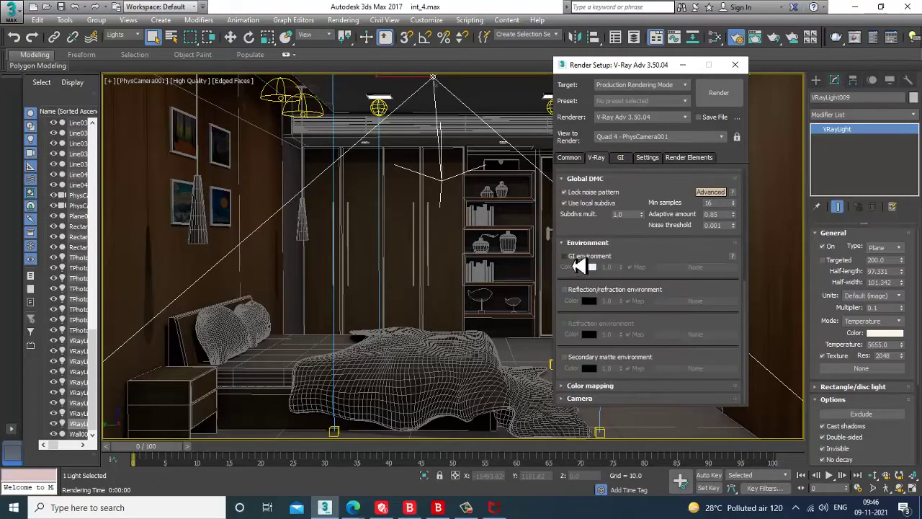
{"action": "left_click", "coordinate": [568, 257]}
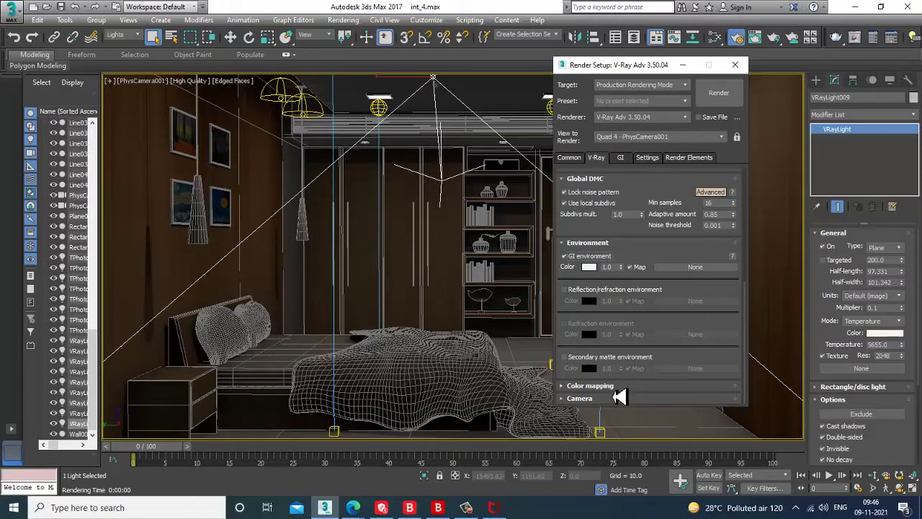
{"action": "left_click", "coordinate": [612, 386]}
{"action": "left_click", "coordinate": [609, 361]}
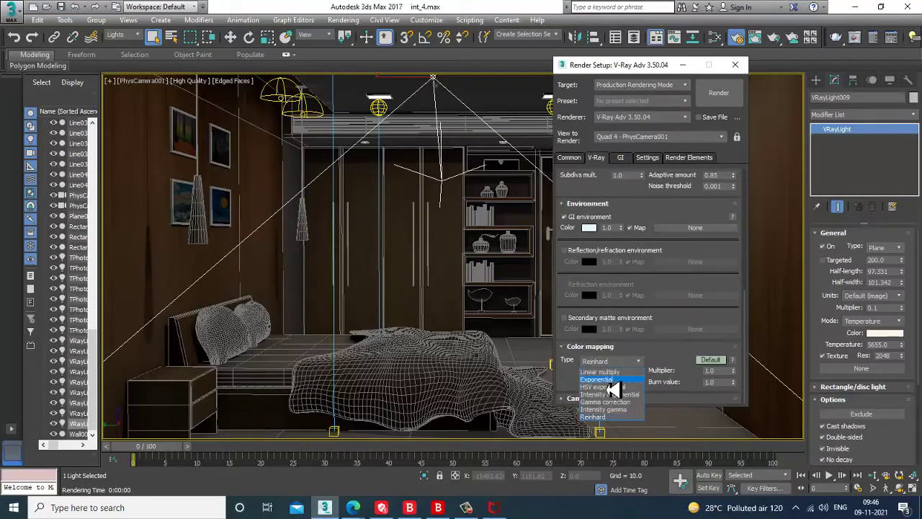
{"action": "left_click", "coordinate": [609, 380]}
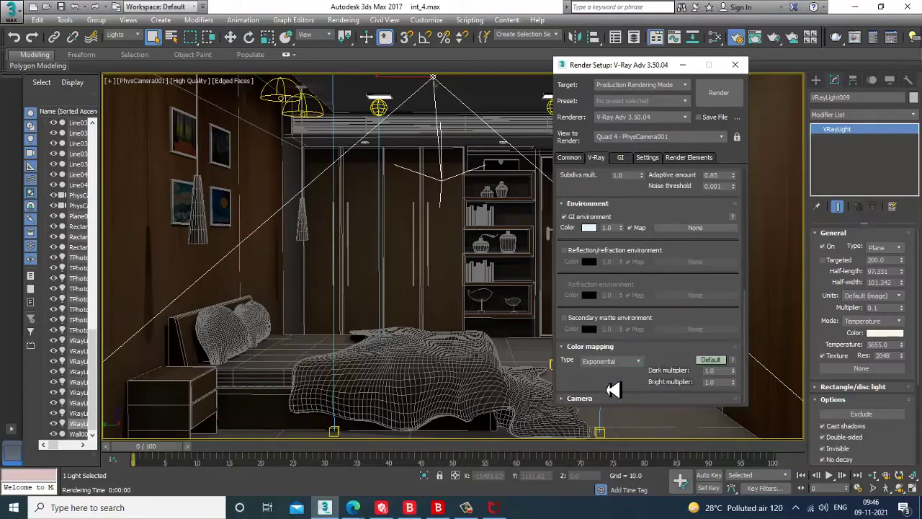
Step: Set the primary GI engine to Irradiance map and keep Light cache as the secondary engine
{"action": "left_click", "coordinate": [623, 159]}
{"action": "left_click", "coordinate": [634, 201]}
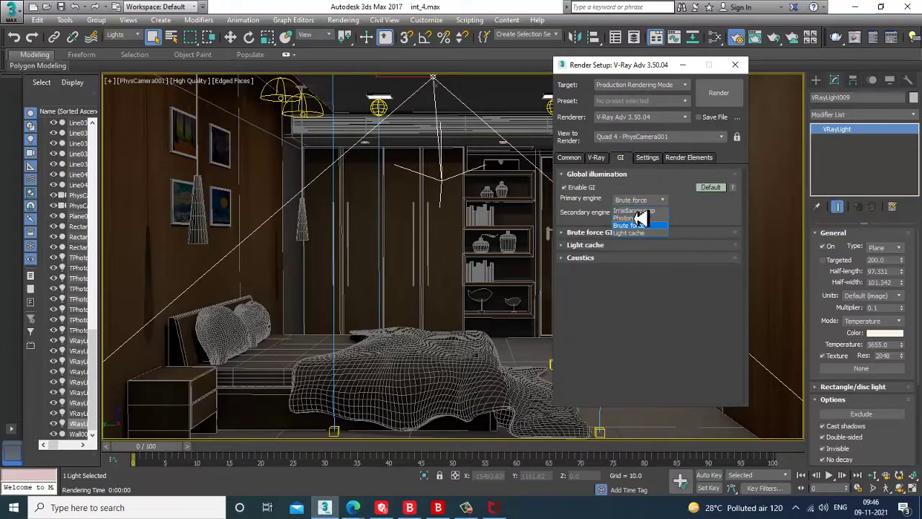
{"action": "left_click", "coordinate": [640, 209]}
{"action": "left_click", "coordinate": [647, 216]}
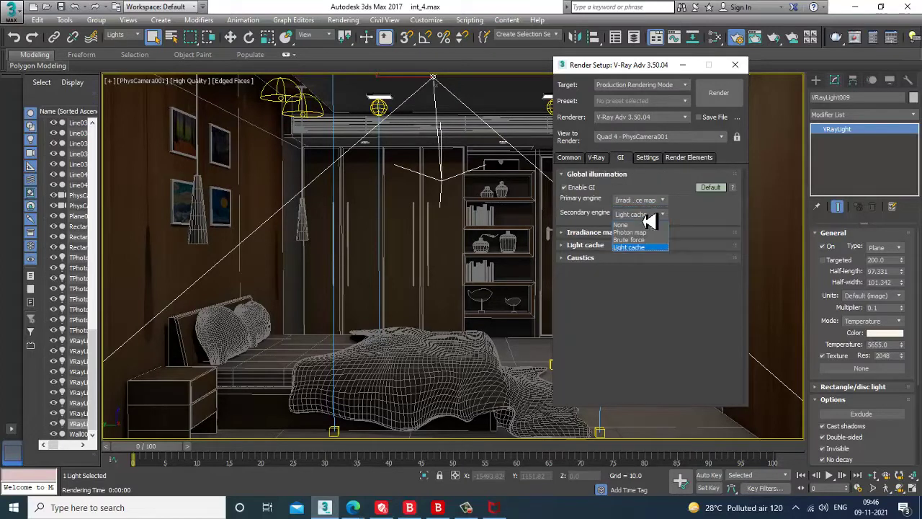
{"action": "left_click", "coordinate": [648, 221]}
Step: Give the irradiance map the Medium preset, 160 subdivs and 60 interpolation samples, and switch it and Global illumination to advanced mode
{"action": "left_click", "coordinate": [619, 233]}
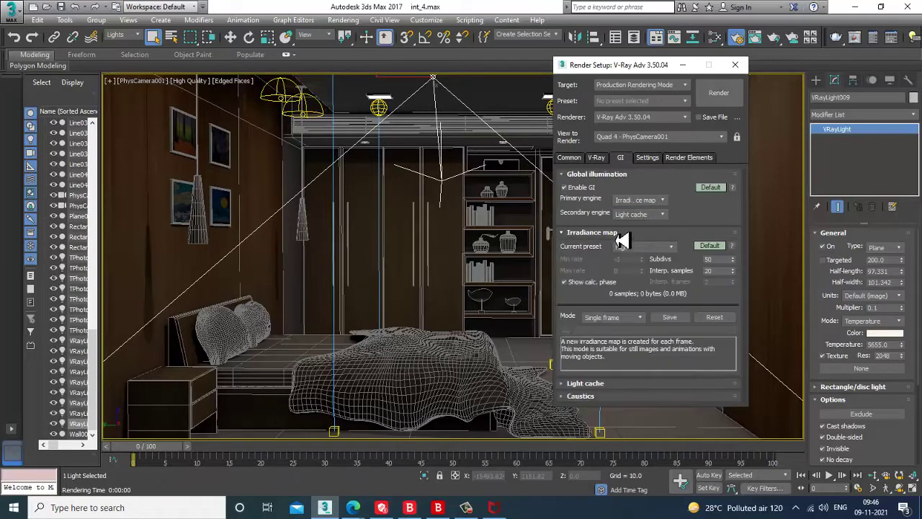
{"action": "left_click", "coordinate": [651, 249]}
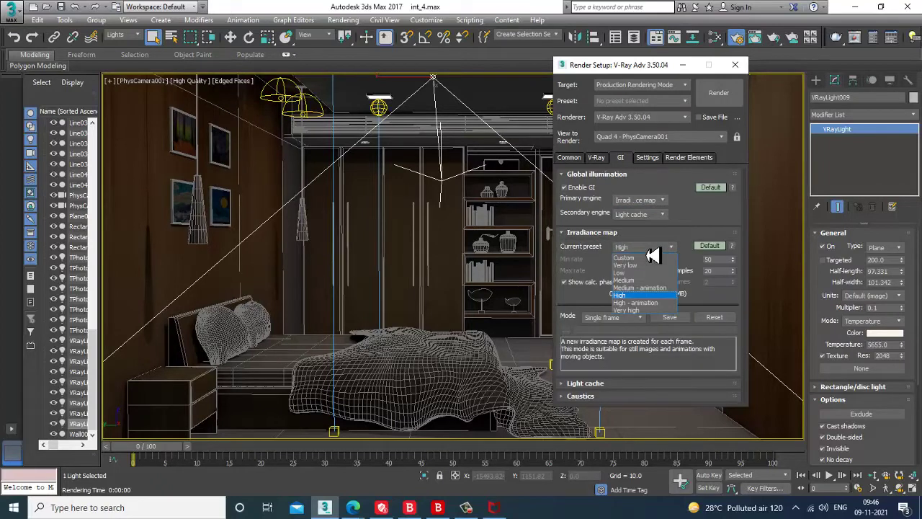
{"action": "left_click", "coordinate": [631, 288]}
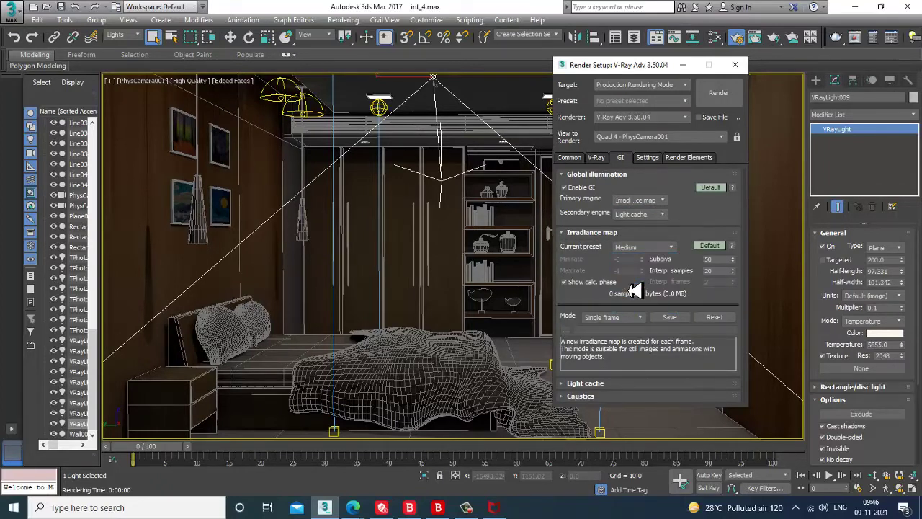
{"action": "double_click", "coordinate": [712, 260]}
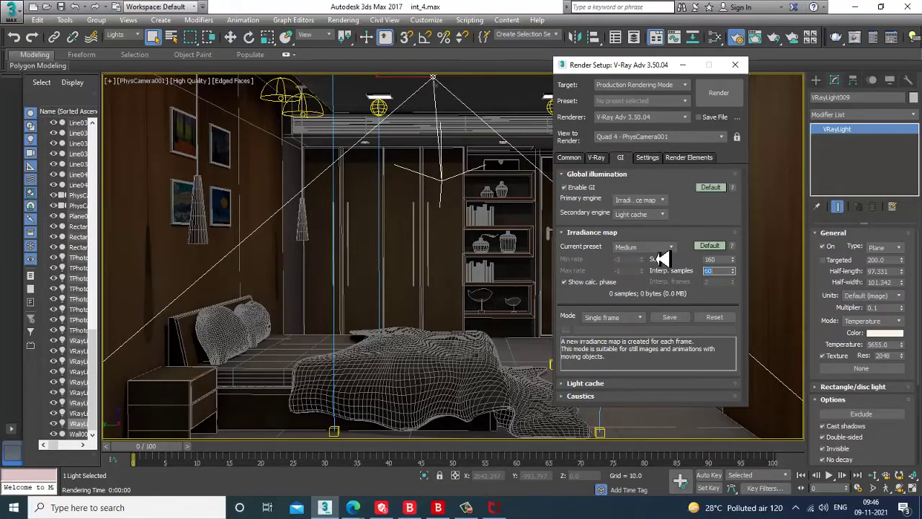
{"action": "left_click", "coordinate": [708, 246]}
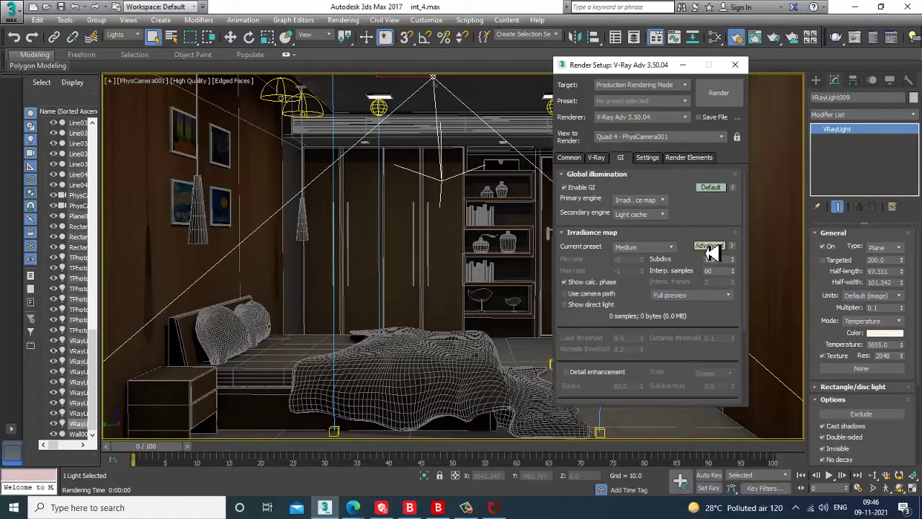
{"action": "left_click", "coordinate": [709, 187]}
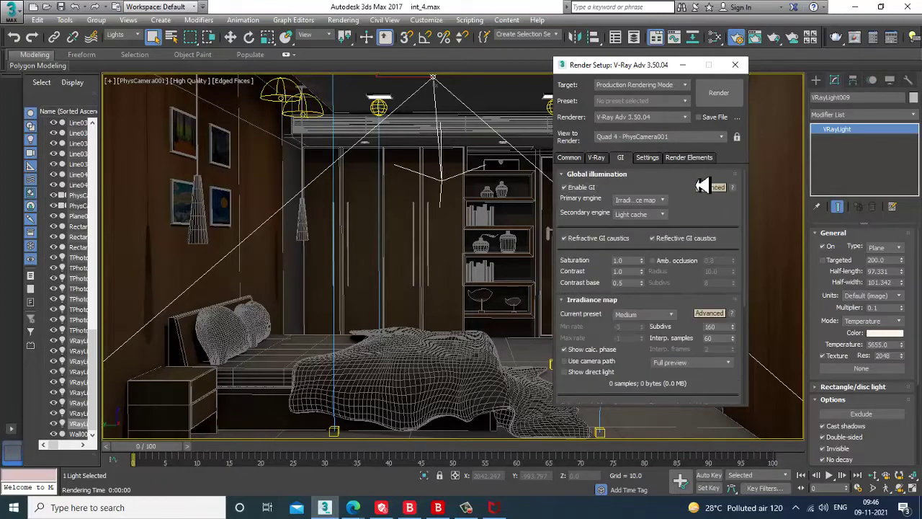
Step: Set the light cache subdivs to 1200 and switch its settings to advanced mode
{"action": "scroll", "coordinate": [705, 187], "scroll_direction": "down", "scroll_amount": 2}
{"action": "scroll", "coordinate": [714, 242], "scroll_direction": "down", "scroll_amount": 3}
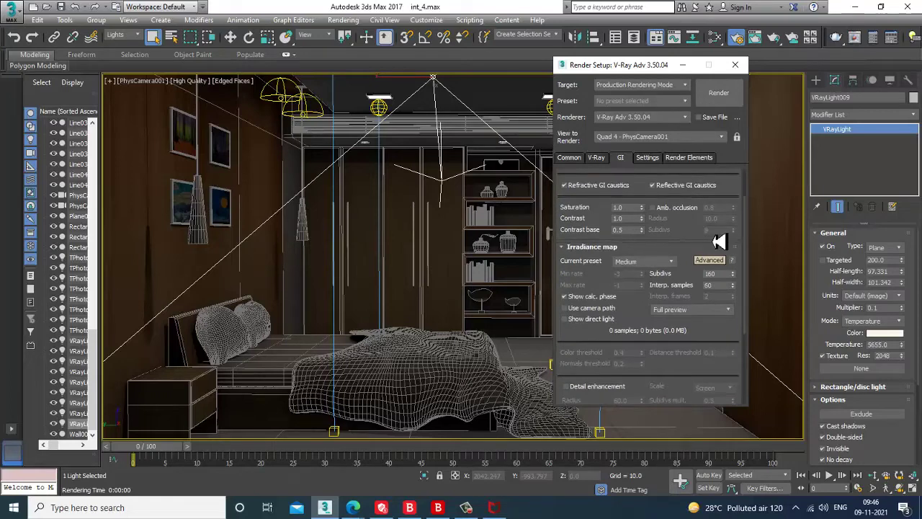
{"action": "scroll", "coordinate": [647, 272], "scroll_direction": "down", "scroll_amount": 2}
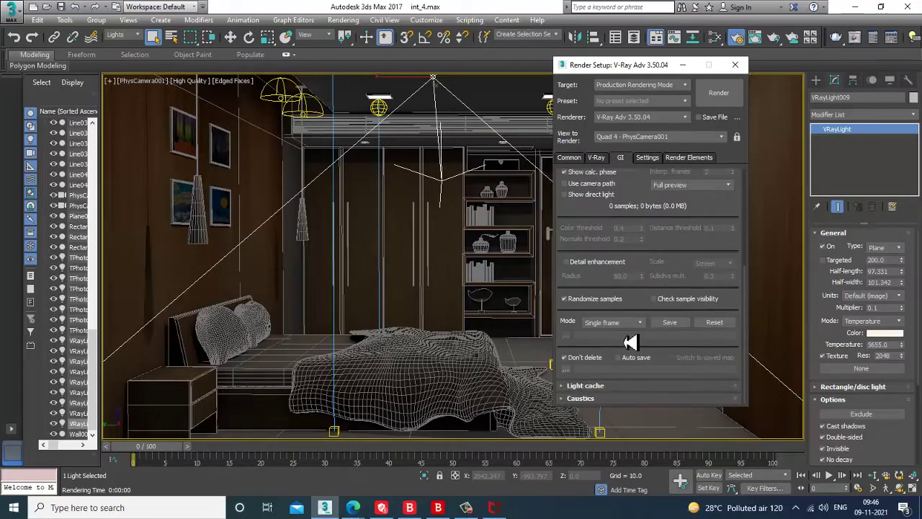
{"action": "left_click", "coordinate": [631, 389]}
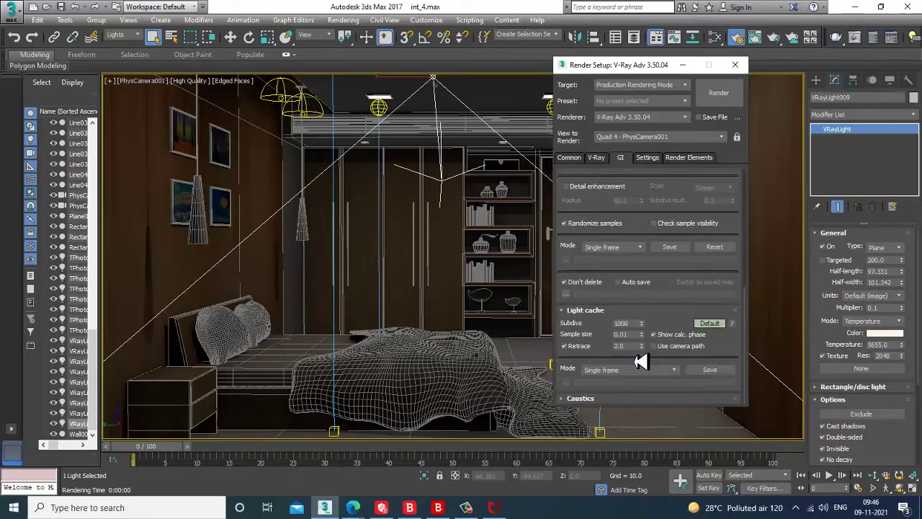
{"action": "double_click", "coordinate": [625, 324]}
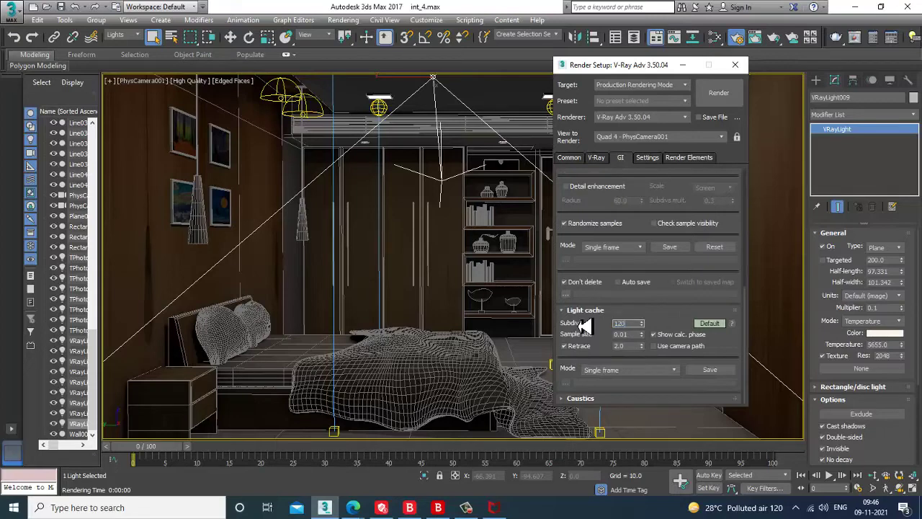
{"action": "left_click", "coordinate": [710, 323]}
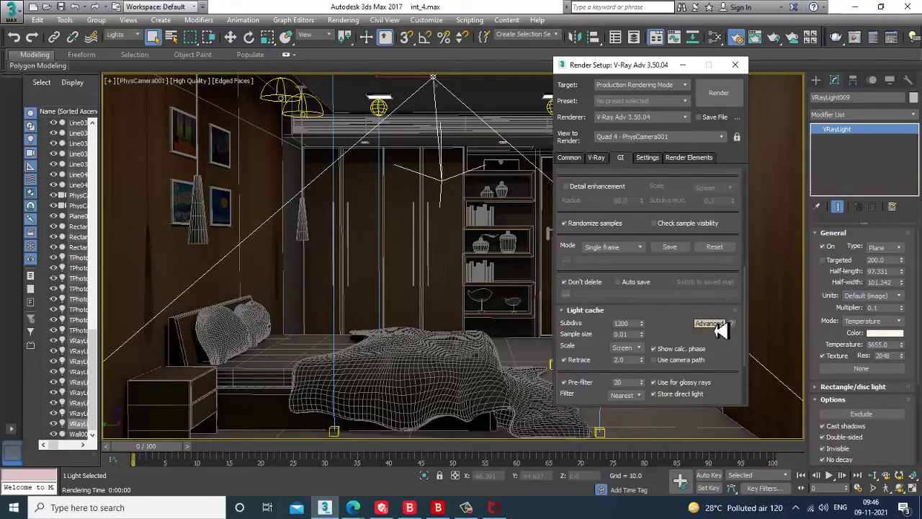
Step: Check the V-Ray system settings, run a test render of the camera view, then stop it and close the frame buffer
{"action": "left_click", "coordinate": [647, 158]}
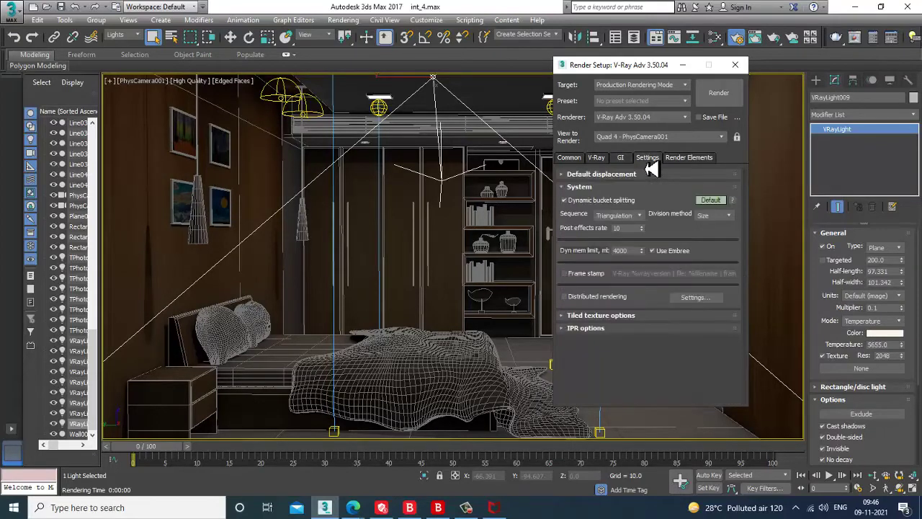
{"action": "left_click", "coordinate": [717, 95]}
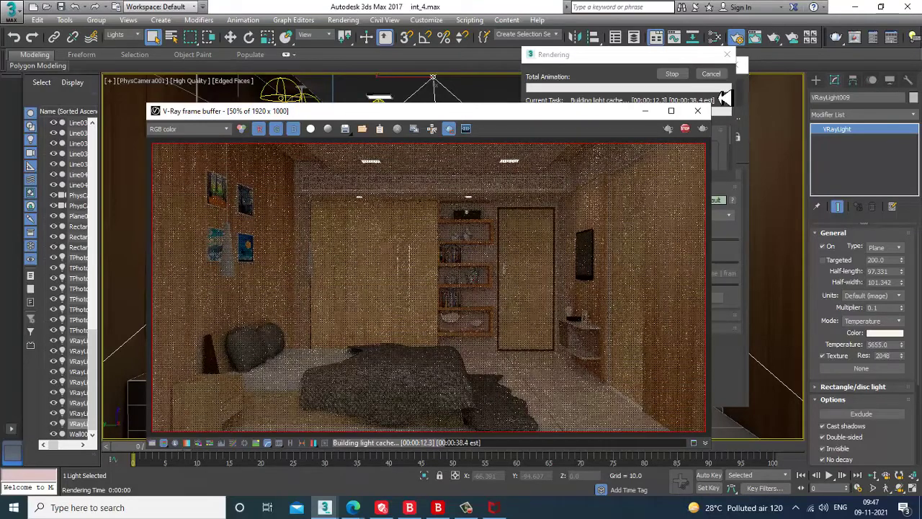
{"action": "left_click", "coordinate": [663, 75]}
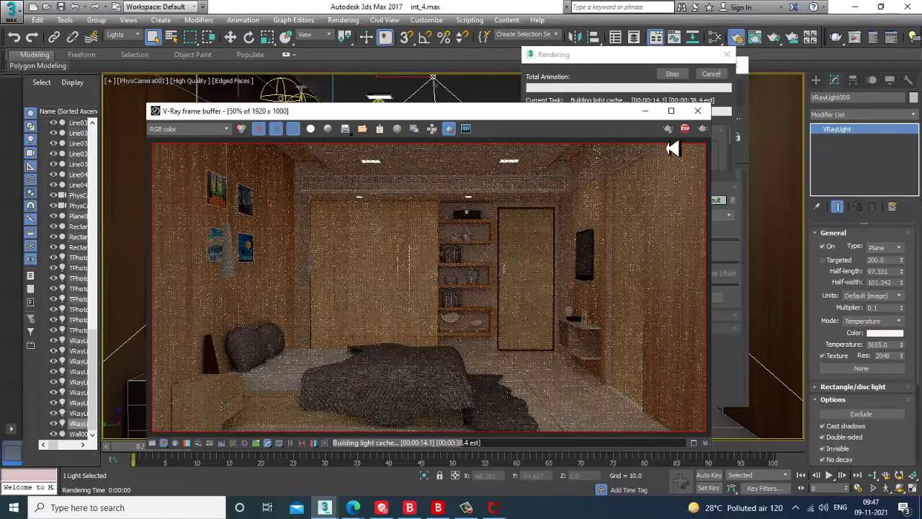
{"action": "left_click", "coordinate": [699, 112]}
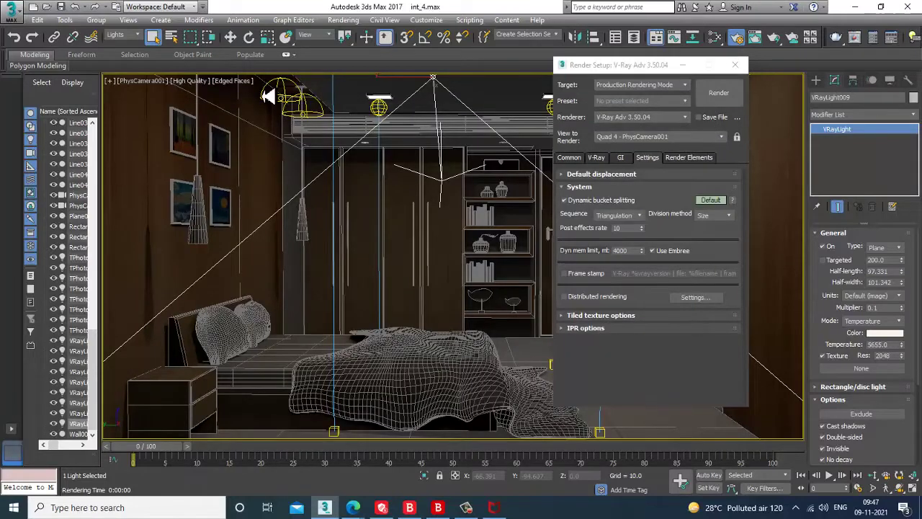
Step: Start saving the scene under a new name and browse to the October 2021 > inteee folder on drive D
{"action": "left_click", "coordinate": [383, 115]}
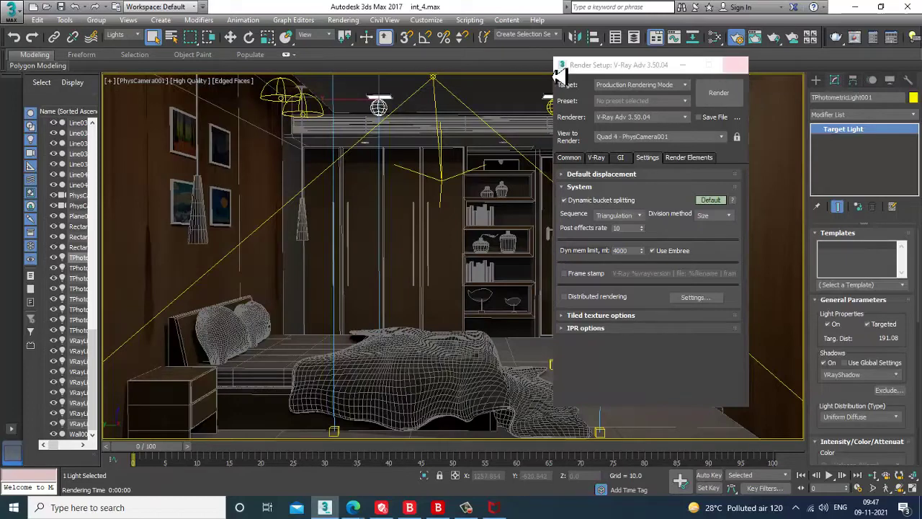
{"action": "left_click", "coordinate": [61, 7]}
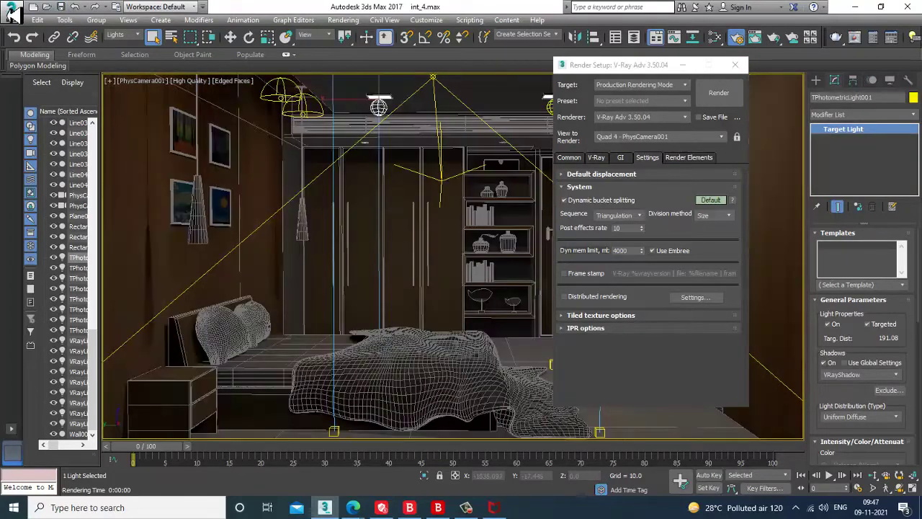
{"action": "left_click", "coordinate": [11, 13]}
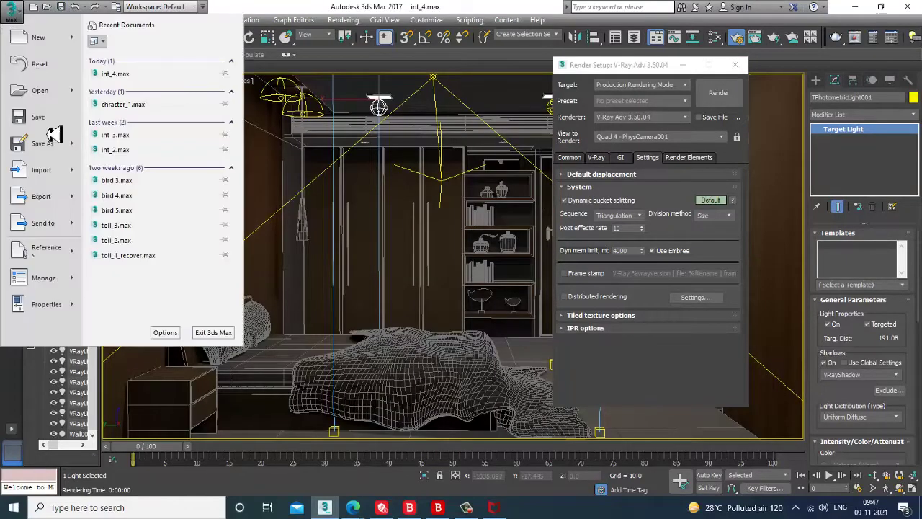
{"action": "left_click", "coordinate": [44, 145]}
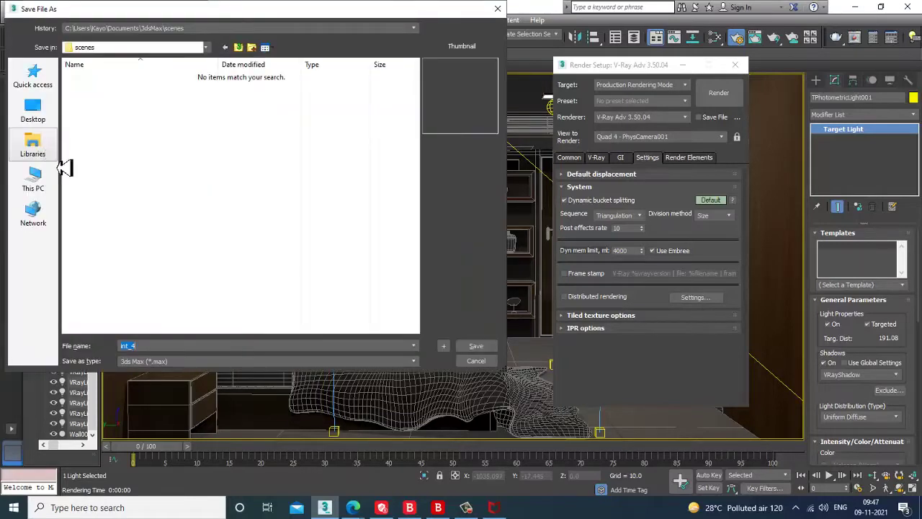
{"action": "left_click", "coordinate": [15, 185]}
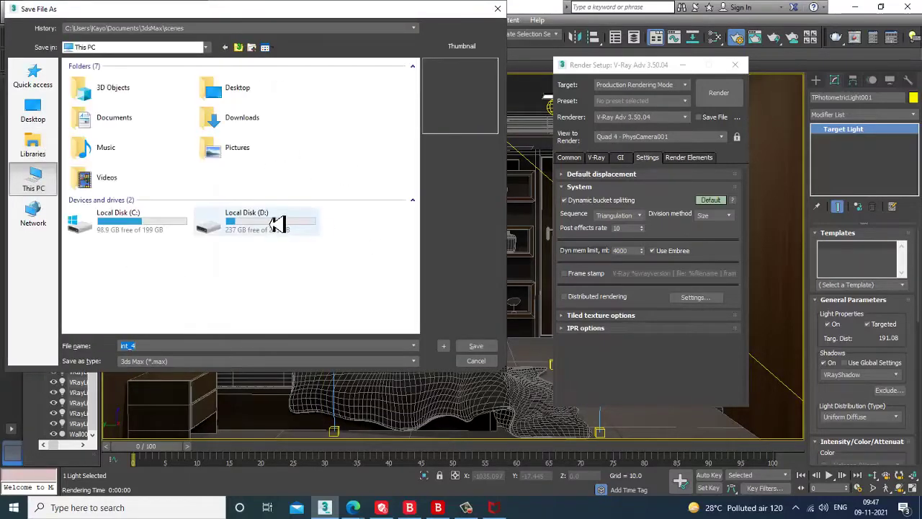
{"action": "double_click", "coordinate": [280, 221]}
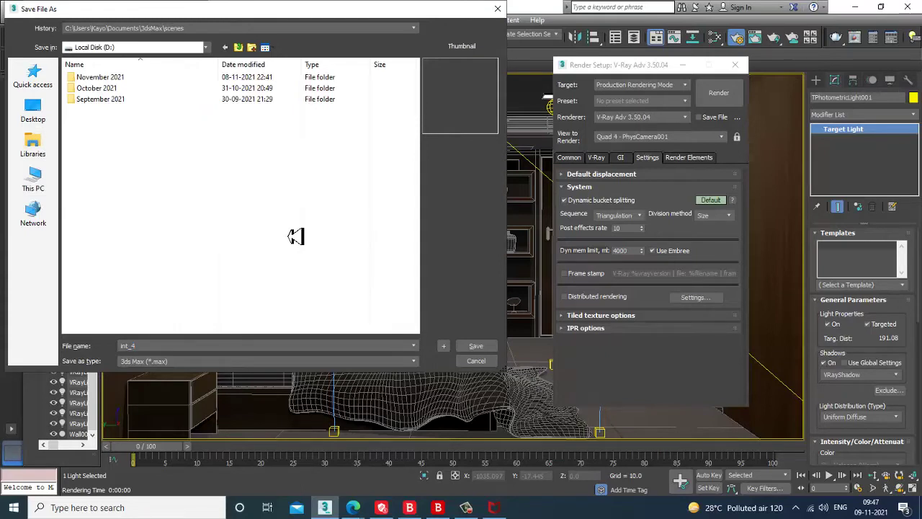
{"action": "double_click", "coordinate": [112, 78]}
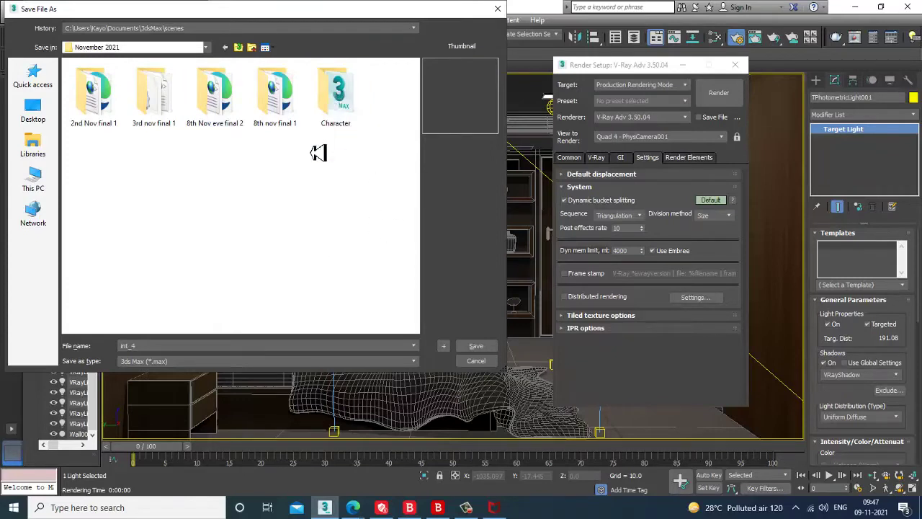
{"action": "left_click", "coordinate": [239, 47]}
{"action": "double_click", "coordinate": [106, 90]}
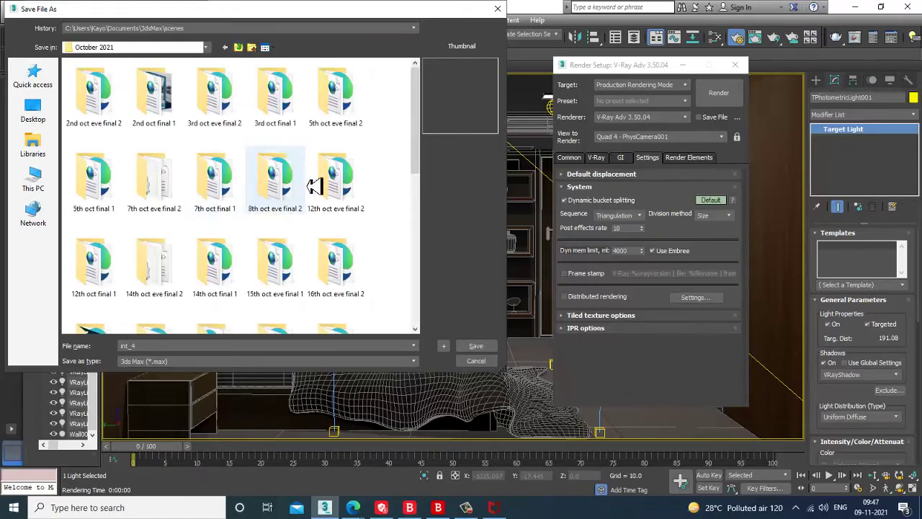
{"action": "scroll", "coordinate": [216, 113], "scroll_direction": "down", "scroll_amount": 5}
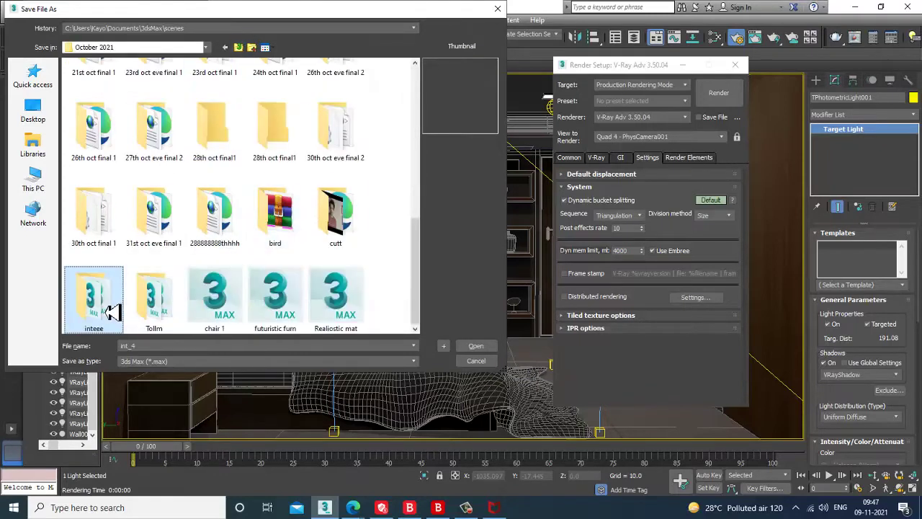
{"action": "double_click", "coordinate": [107, 310]}
Step: Name the new scene file int_5 and save it
{"action": "double_click", "coordinate": [157, 348]}
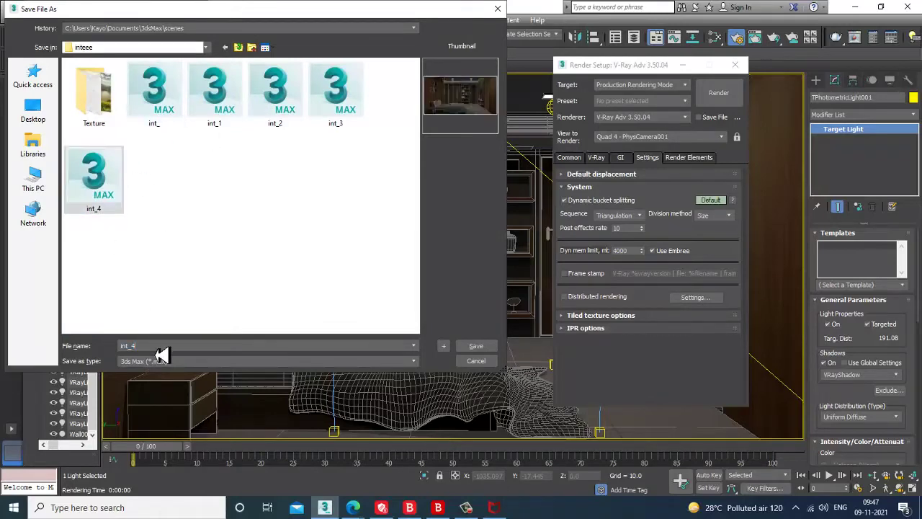
{"action": "key", "text": "BackSpace"}
{"action": "type", "text": "5"}
{"action": "key", "text": "Return"}
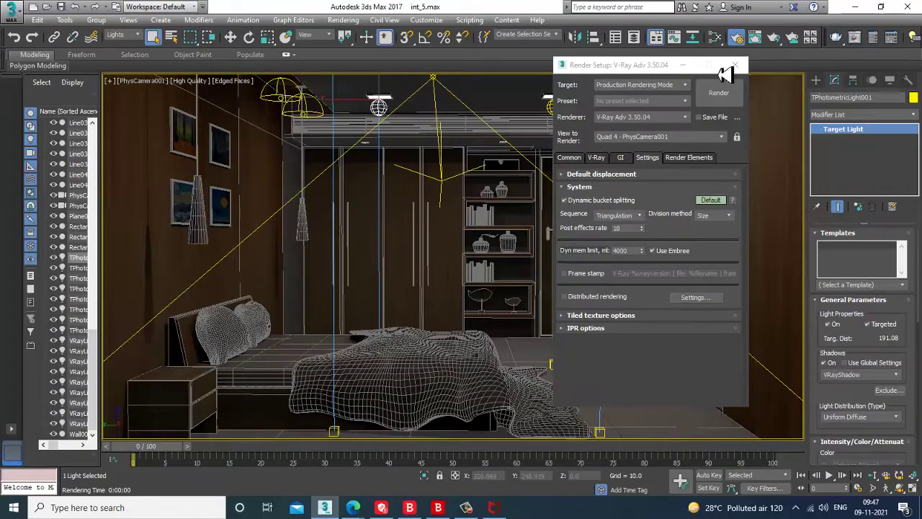
Step: Minimize the render setup, raise the ceiling photometric light TPhotometricLight001 to 4227.652 lm, and select TPhotometricLight002 to check its intensity
{"action": "left_click", "coordinate": [682, 65]}
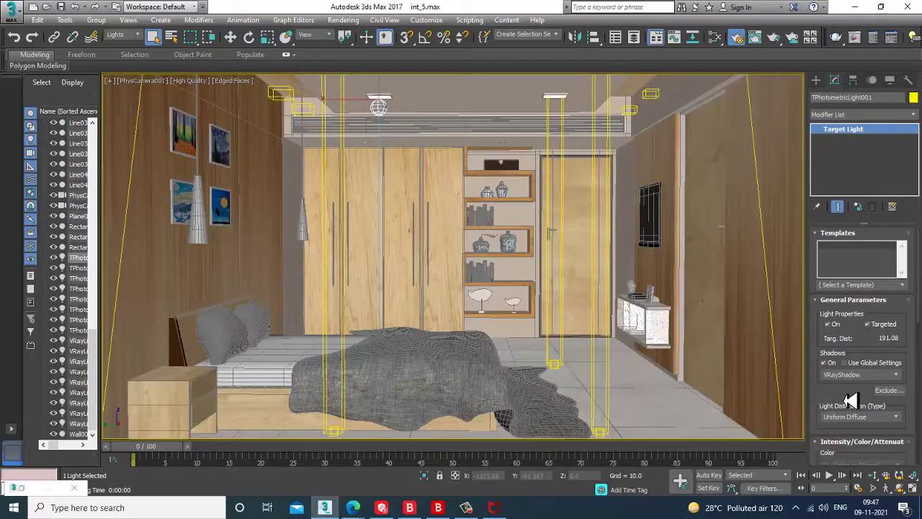
{"action": "left_click_drag", "start_coordinate": [850, 400], "coordinate": [851, 228]}
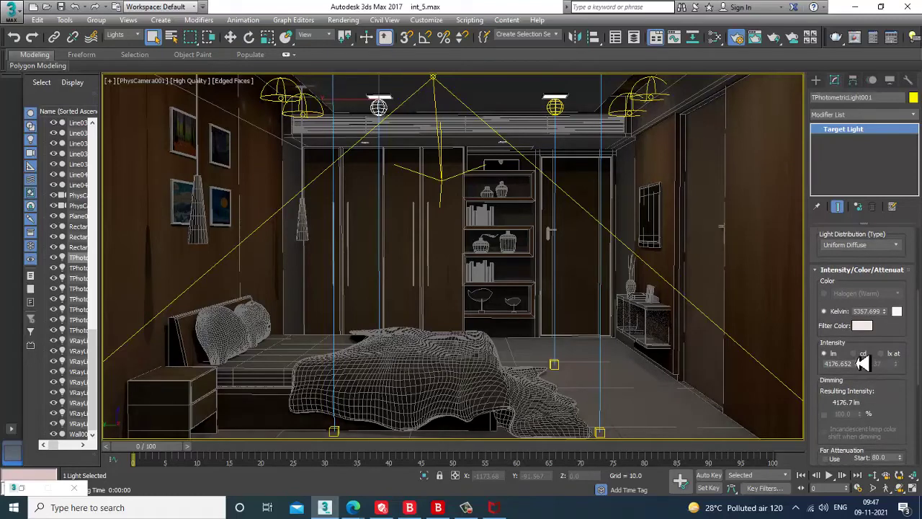
{"action": "left_click_drag", "start_coordinate": [863, 363], "coordinate": [862, 343]}
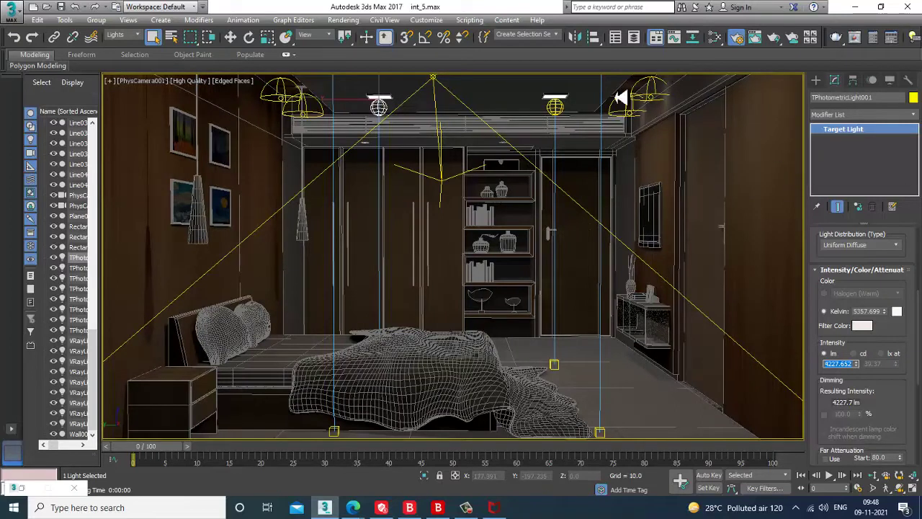
{"action": "left_click", "coordinate": [555, 108]}
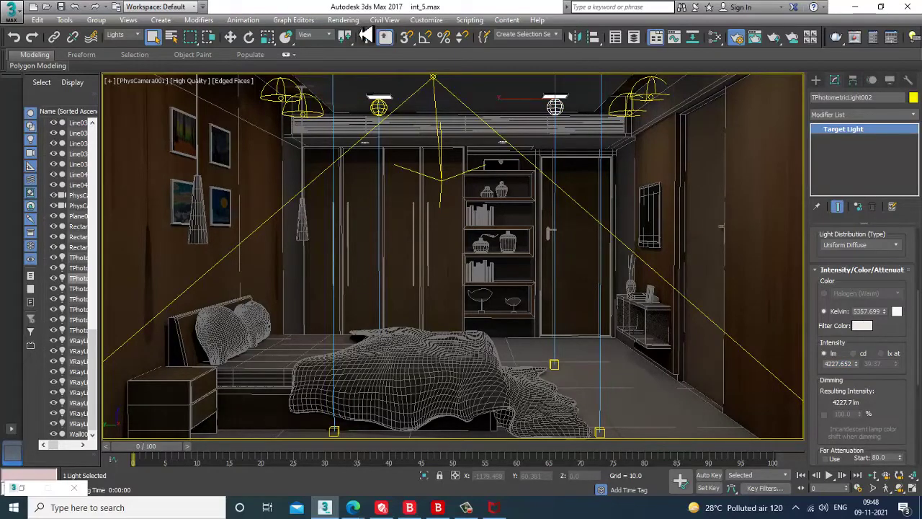
Step: Run a test render of the camera view, then stop it and close the frame buffer
{"action": "left_click", "coordinate": [349, 21]}
{"action": "left_click", "coordinate": [361, 36]}
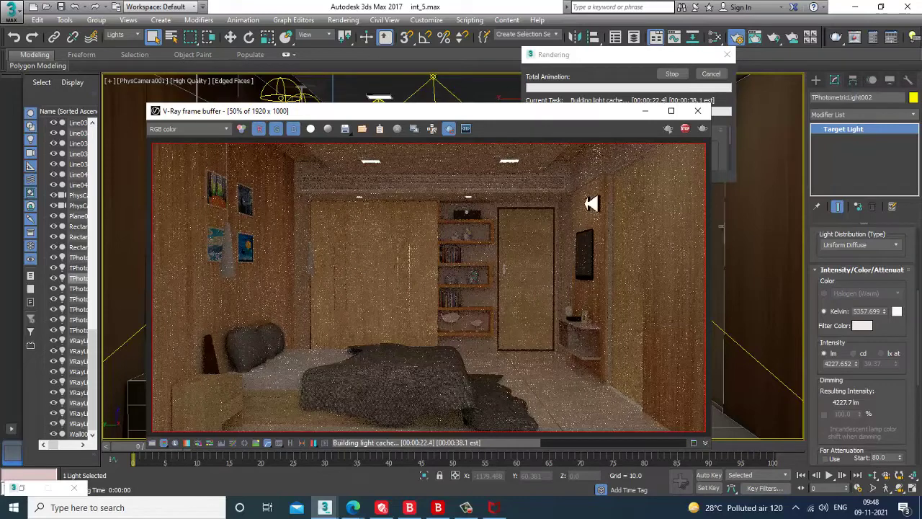
{"action": "key", "text": "Escape"}
{"action": "left_click", "coordinate": [697, 111]}
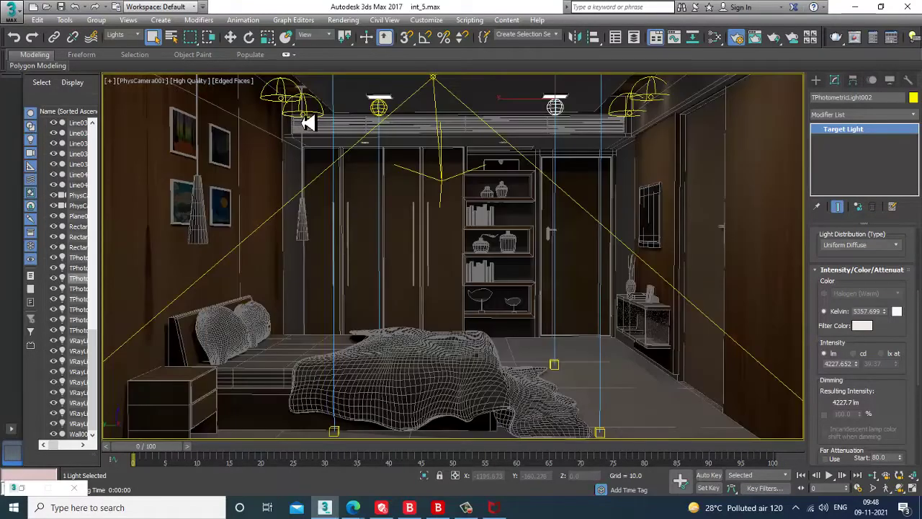
Step: Set the multiplier of the dome lights VRayLight001 and VRayLight002 to 0.2
{"action": "left_click", "coordinate": [306, 122]}
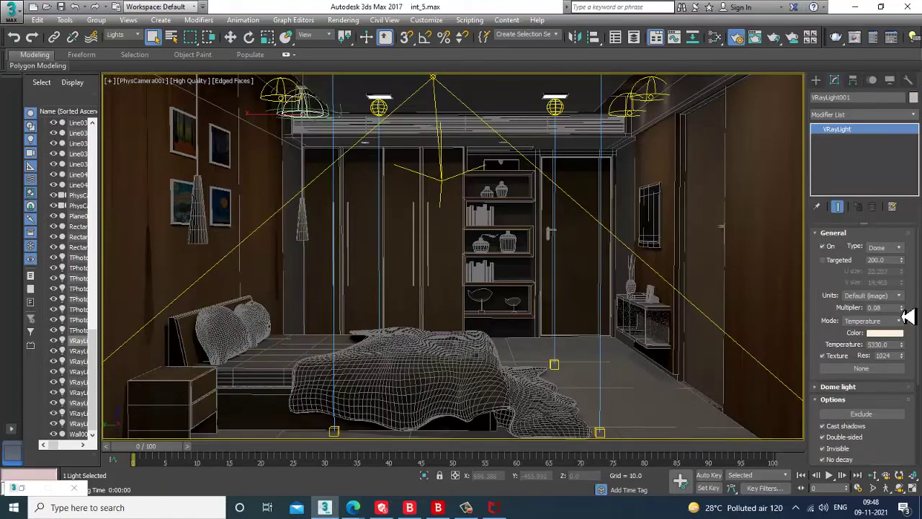
{"action": "left_click", "coordinate": [902, 306]}
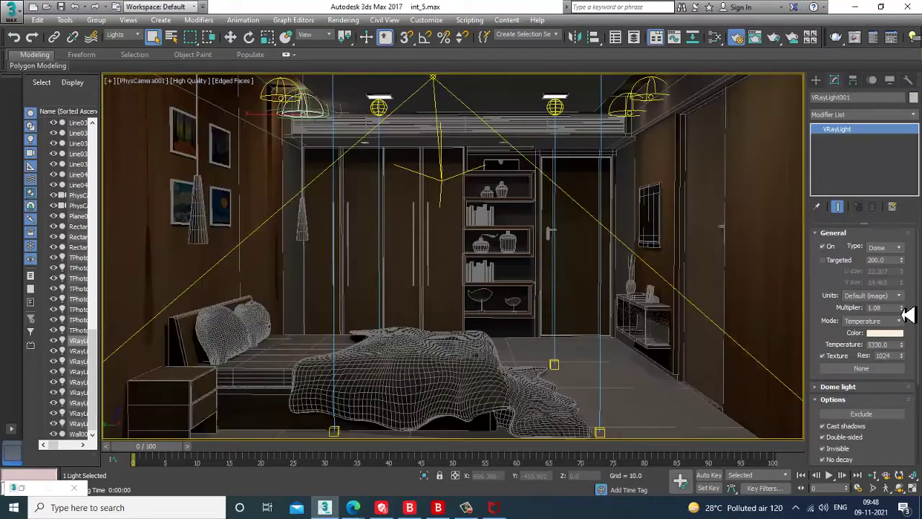
{"action": "left_click_drag", "start_coordinate": [888, 308], "coordinate": [822, 313]}
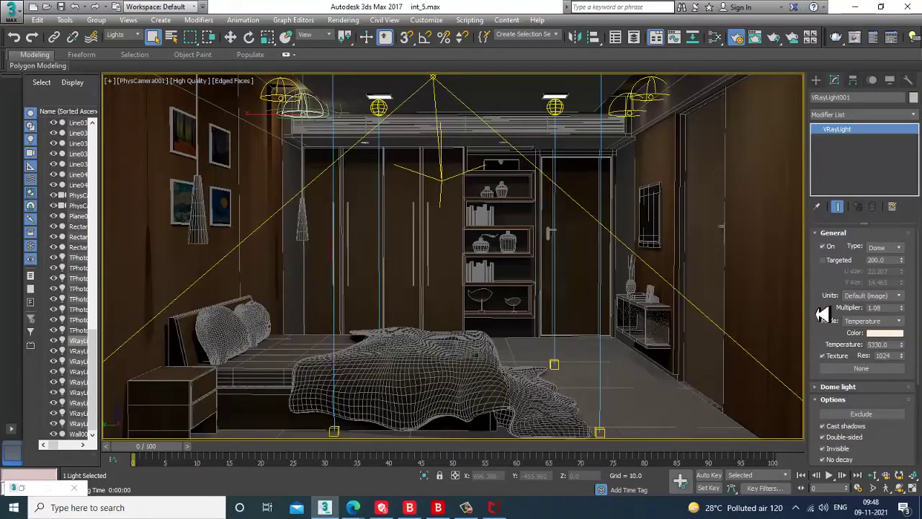
{"action": "type", "text": "0.2"}
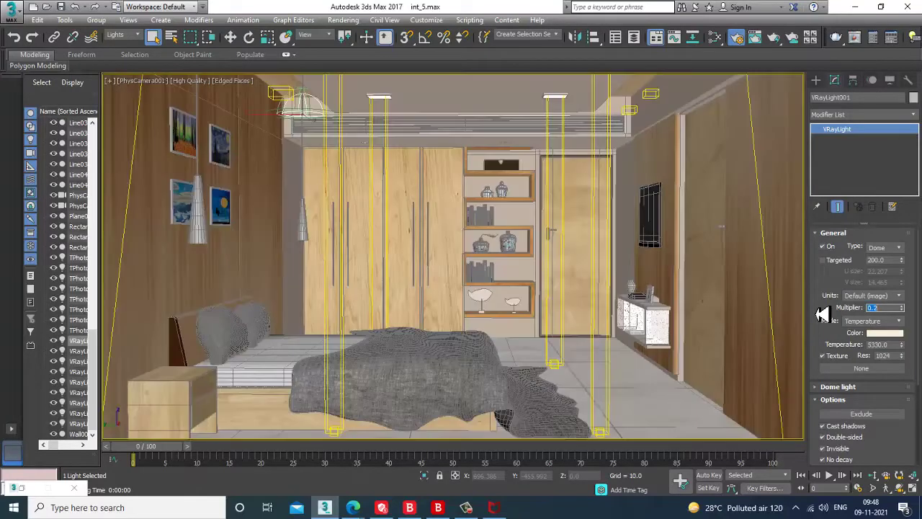
{"action": "key", "text": "Return"}
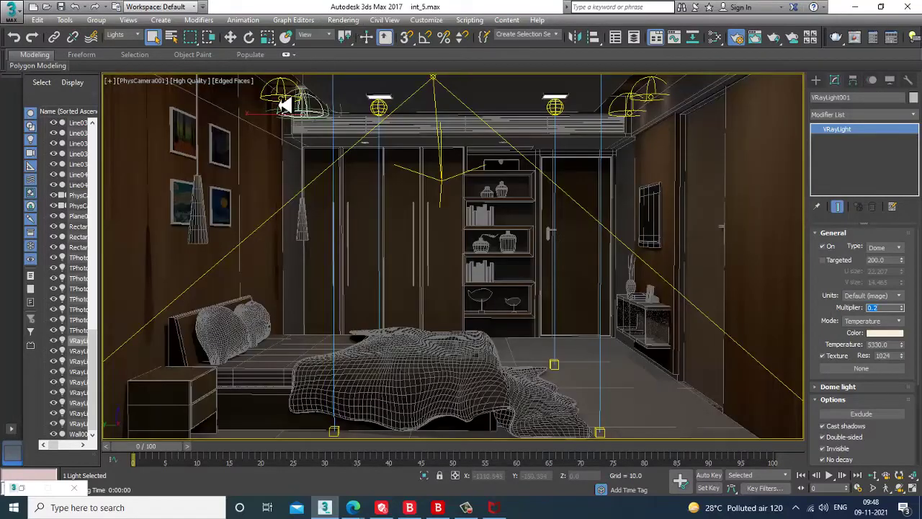
{"action": "left_click", "coordinate": [282, 104]}
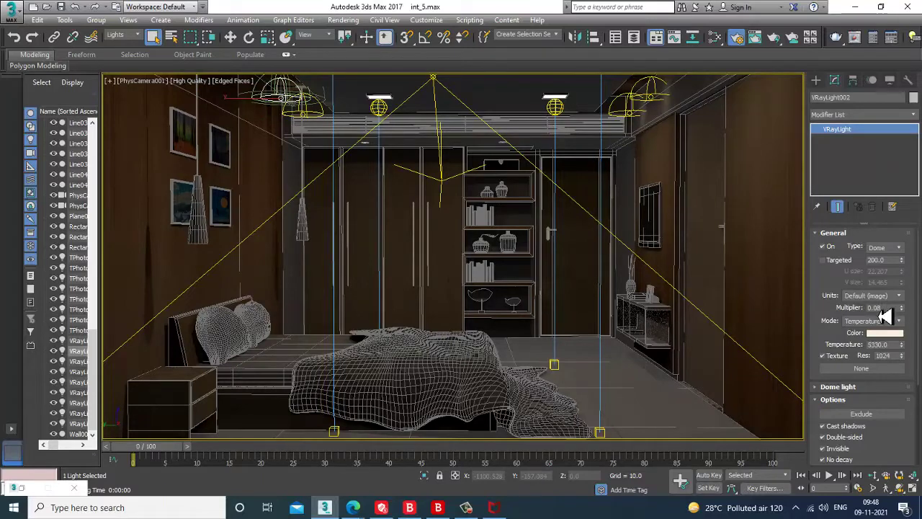
{"action": "left_click_drag", "start_coordinate": [890, 309], "coordinate": [829, 313]}
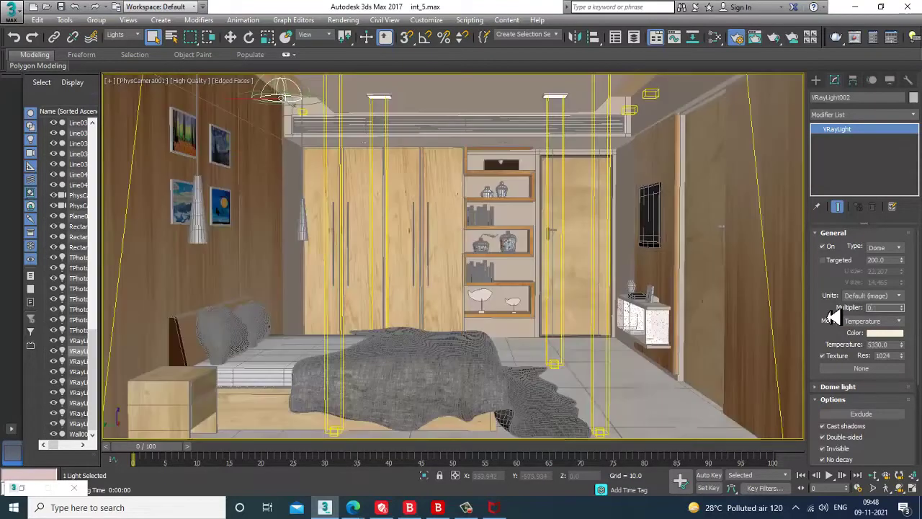
{"action": "key", "text": "Return"}
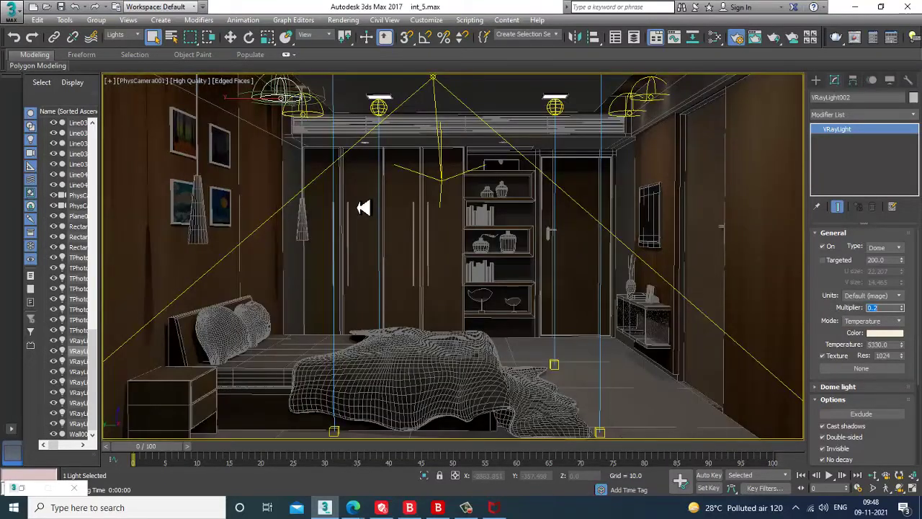
Step: In a perspective view, set the multiplier of the dome lights VRayLight003 and VRayLight004 above the wall pictures to 0.2
{"action": "left_click", "coordinate": [444, 268]}
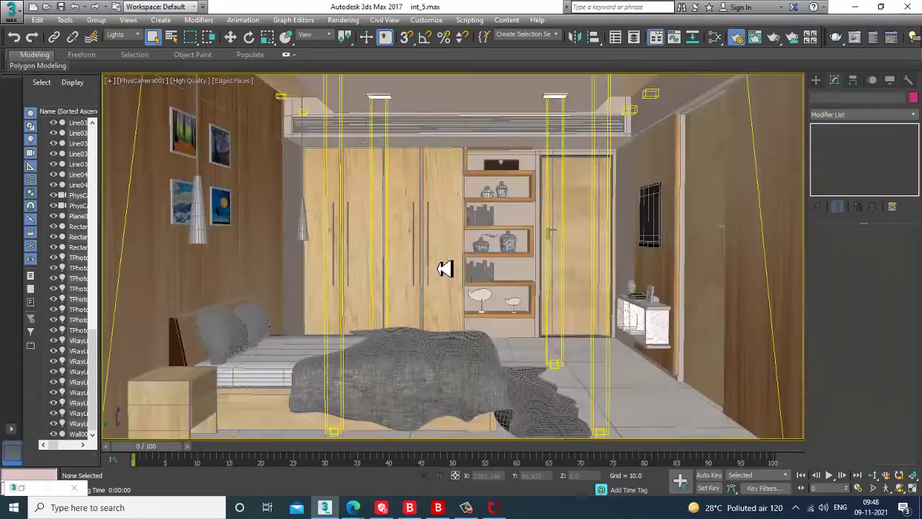
{"action": "key", "text": "p"}
{"action": "scroll", "coordinate": [443, 268], "scroll_direction": "down", "scroll_amount": 6}
{"action": "middle_click_drag", "start_coordinate": [455, 309], "coordinate": [401, 227], "text": "alt"}
{"action": "scroll", "coordinate": [413, 270], "scroll_direction": "up", "scroll_amount": 5}
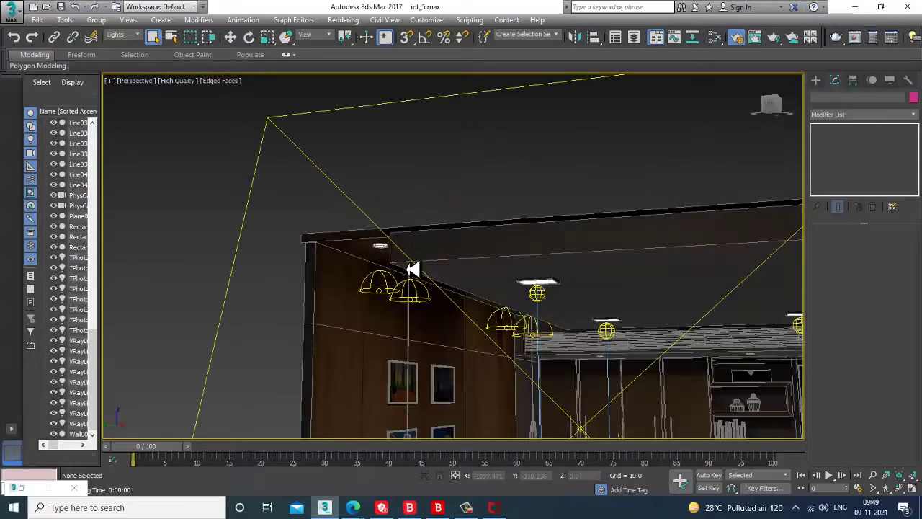
{"action": "left_click", "coordinate": [428, 305]}
{"action": "double_click", "coordinate": [885, 308]}
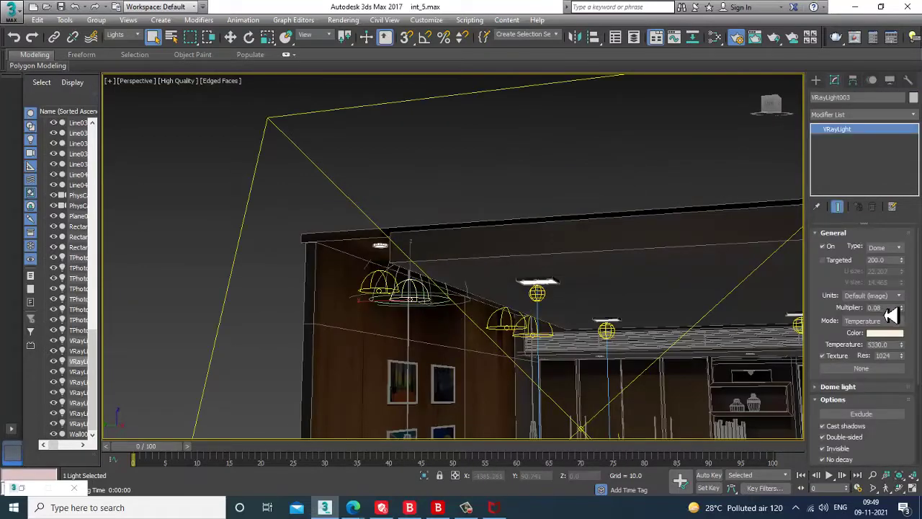
{"action": "type", "text": "0."}
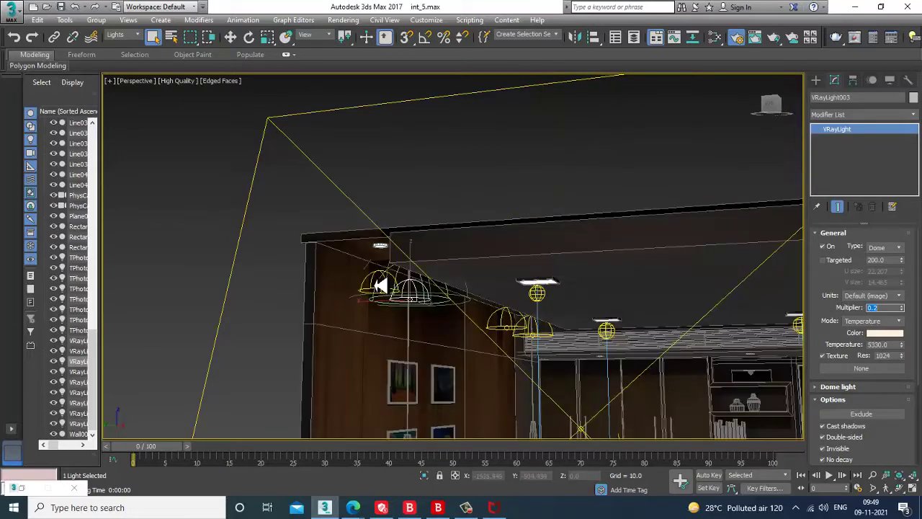
{"action": "left_click", "coordinate": [380, 285]}
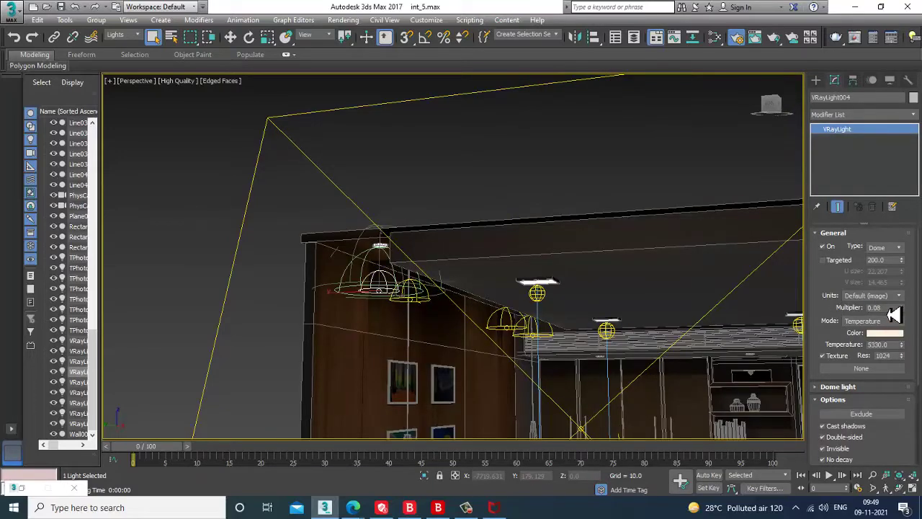
{"action": "left_click_drag", "start_coordinate": [875, 310], "coordinate": [833, 307]}
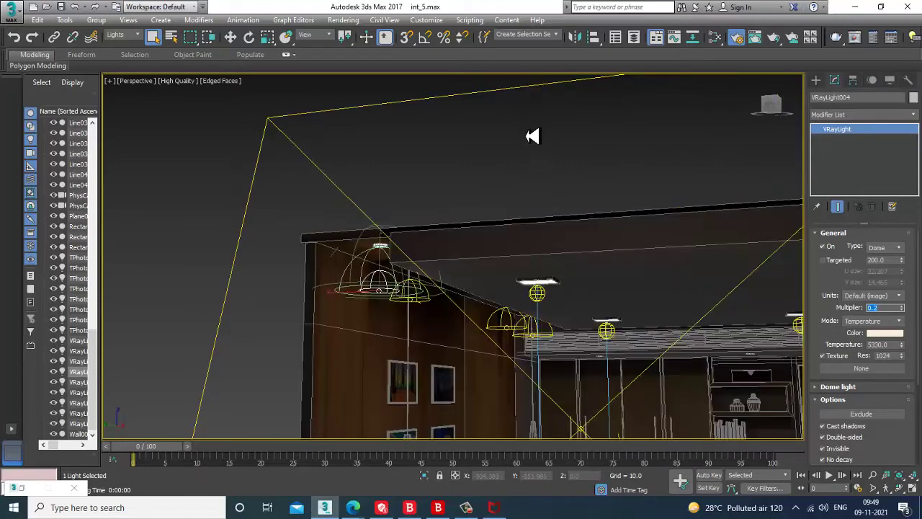
Step: Return to the PhysCamera001 view, test render the brighter dome lights, and close the frame buffer
{"action": "key", "text": "c"}
{"action": "left_click", "coordinate": [353, 21]}
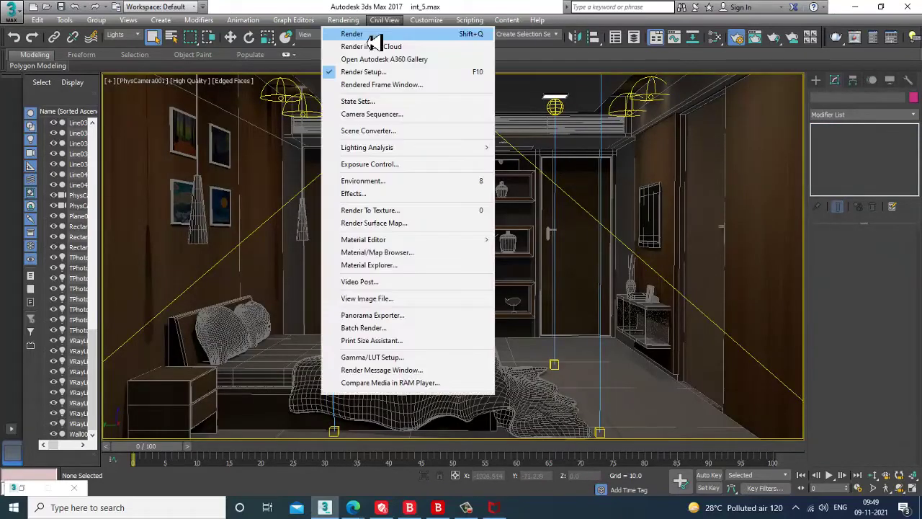
{"action": "left_click", "coordinate": [369, 37]}
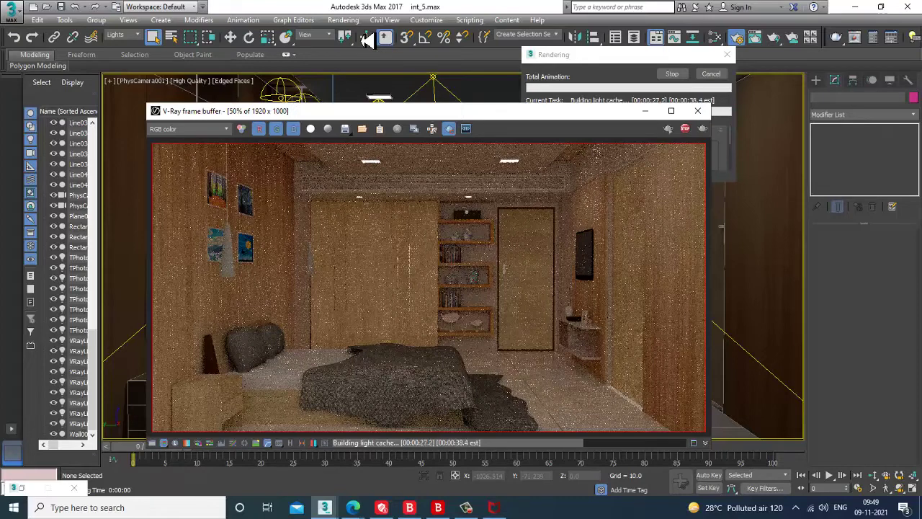
{"action": "left_click", "coordinate": [698, 111]}
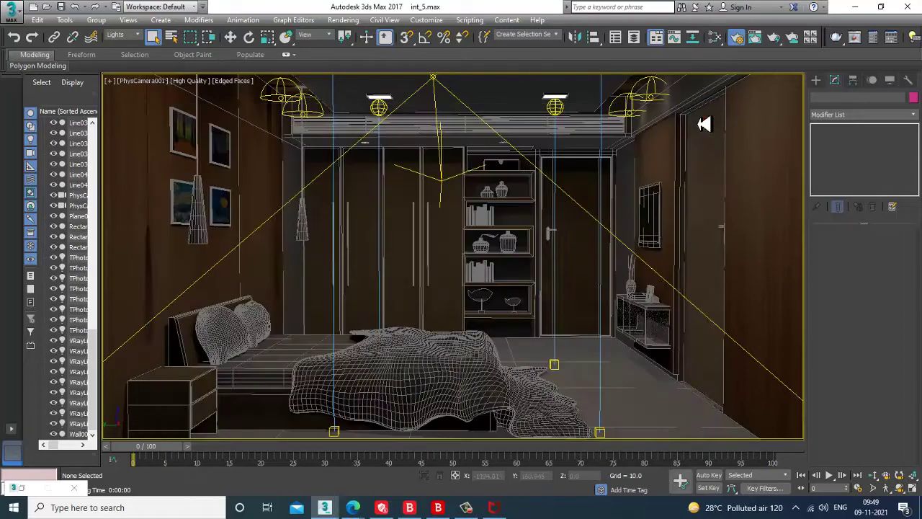
Step: In a perspective view, select the four photometric ceiling lights and lower them about 5 units below the ceiling panels
{"action": "left_click", "coordinate": [561, 254]}
{"action": "key", "text": "p"}
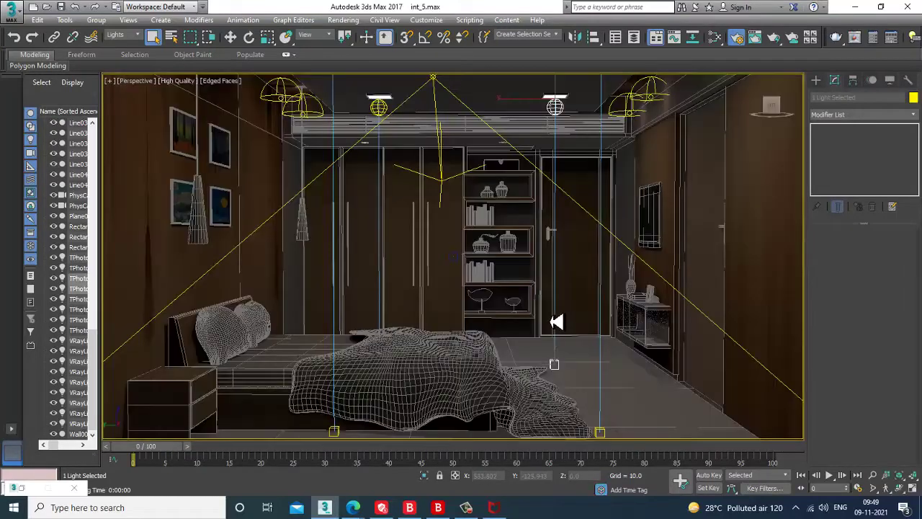
{"action": "scroll", "coordinate": [556, 321], "scroll_direction": "down", "scroll_amount": 10}
{"action": "middle_click_drag", "start_coordinate": [560, 320], "coordinate": [649, 245], "text": "alt"}
{"action": "left_click", "coordinate": [675, 221]}
{"action": "scroll", "coordinate": [469, 219], "scroll_direction": "up", "scroll_amount": 6}
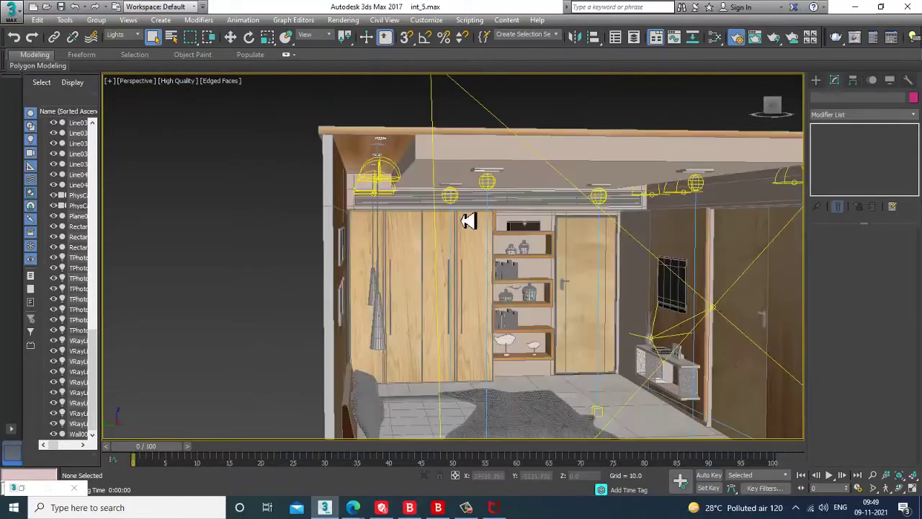
{"action": "left_click", "coordinate": [490, 188]}
{"action": "left_click", "coordinate": [453, 198], "text": "ctrl"}
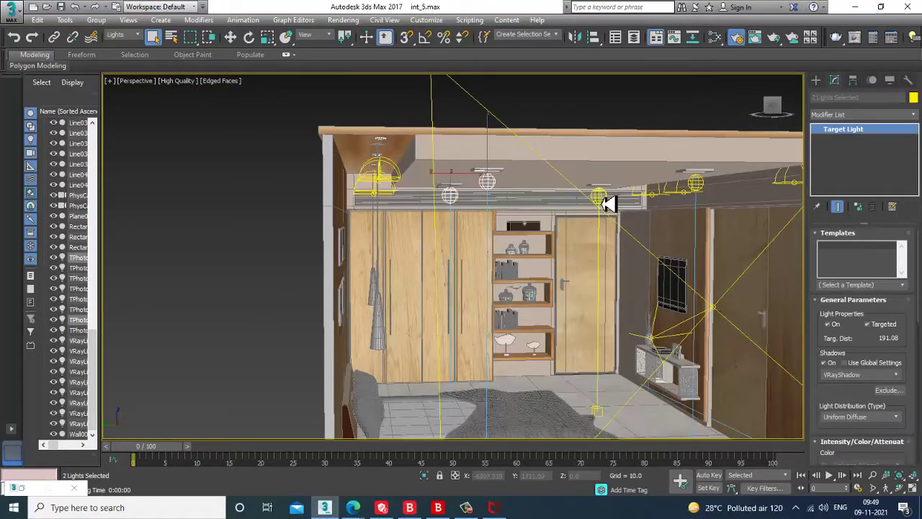
{"action": "left_click", "coordinate": [605, 200], "text": "ctrl"}
{"action": "left_click", "coordinate": [699, 186], "text": "ctrl"}
{"action": "key", "text": "w"}
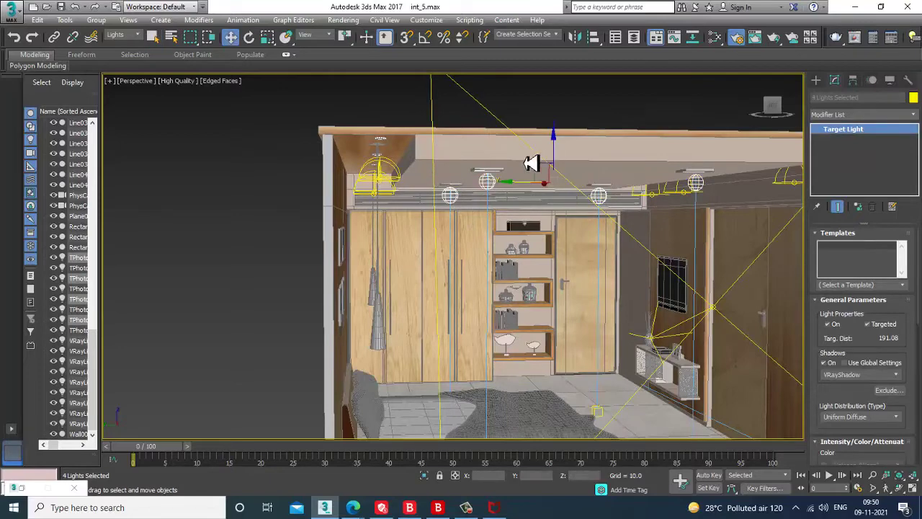
{"action": "left_click_drag", "start_coordinate": [560, 159], "coordinate": [563, 165]}
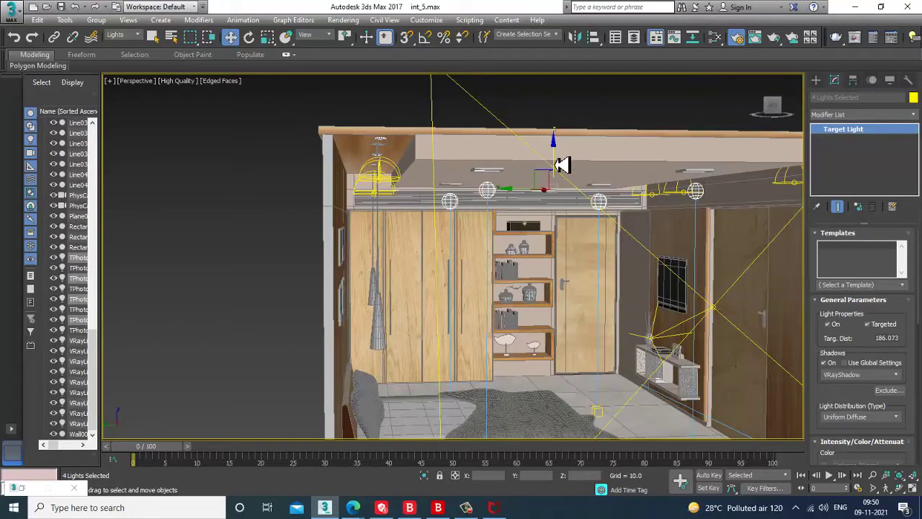
Step: Return to the PhysCamera001 view, test render the lowered ceiling lights, and close the frame buffer
{"action": "key", "text": "c"}
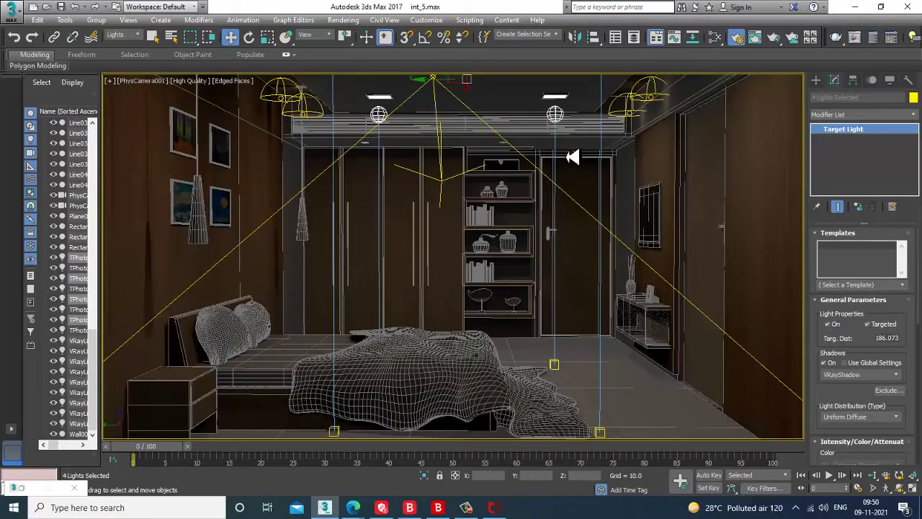
{"action": "left_click", "coordinate": [345, 20]}
{"action": "left_click", "coordinate": [343, 31]}
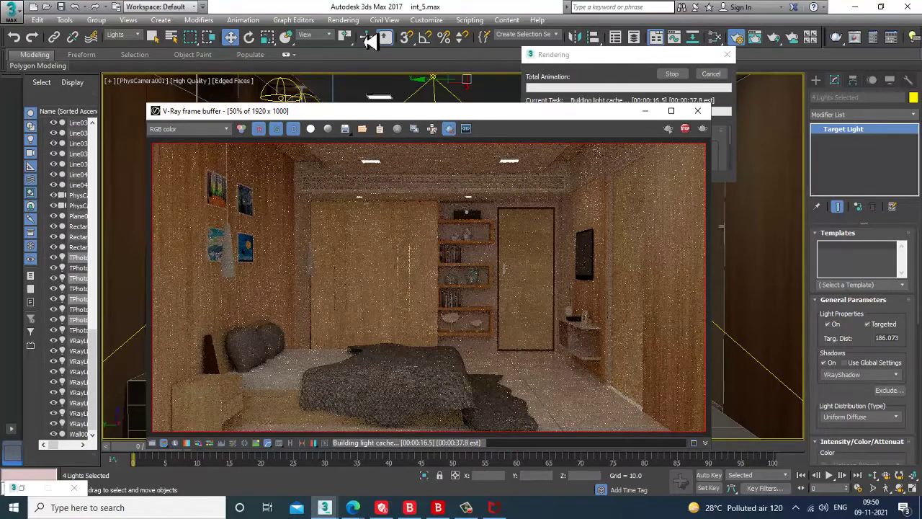
{"action": "left_click", "coordinate": [697, 111]}
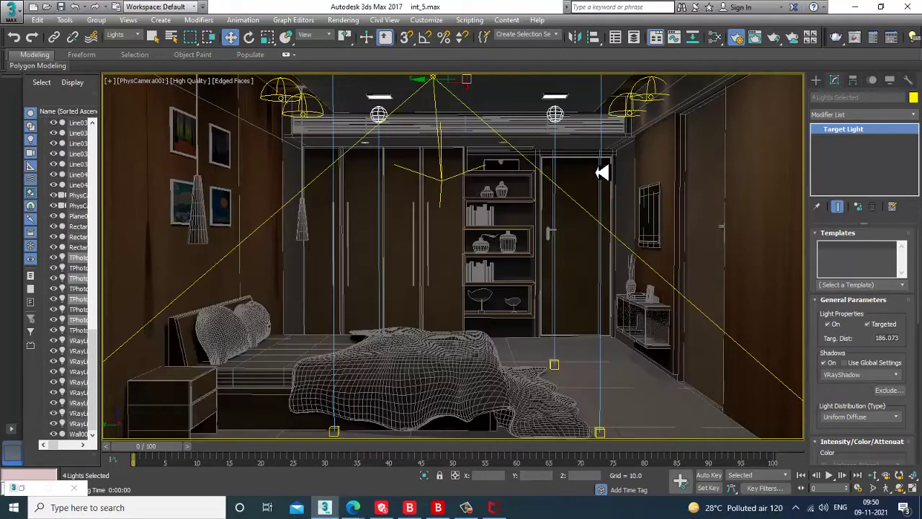
Step: Copy TPhotometricLight001 with its target to the area before the wardrobe, about 121 units along X and 22 units along Y
{"action": "key", "text": "p"}
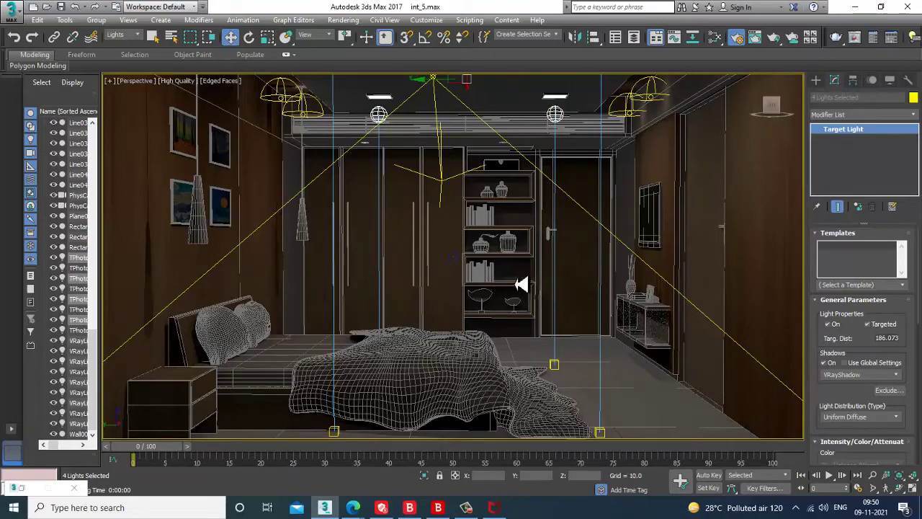
{"action": "scroll", "coordinate": [513, 248], "scroll_direction": "down", "scroll_amount": 5}
{"action": "middle_click_drag", "start_coordinate": [519, 280], "coordinate": [497, 269], "text": "alt"}
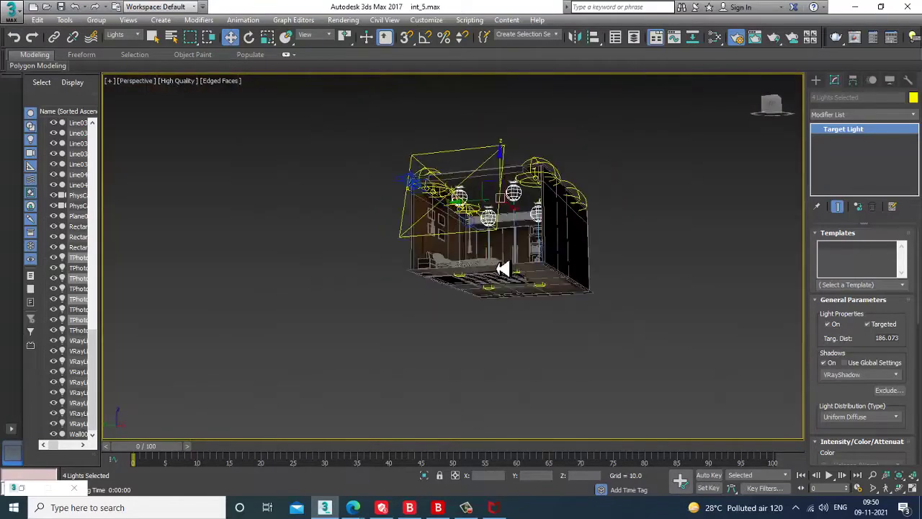
{"action": "scroll", "coordinate": [508, 264], "scroll_direction": "up", "scroll_amount": 5}
{"action": "scroll", "coordinate": [515, 233], "scroll_direction": "up", "scroll_amount": 4}
{"action": "middle_click_drag", "start_coordinate": [478, 155], "coordinate": [484, 232]}
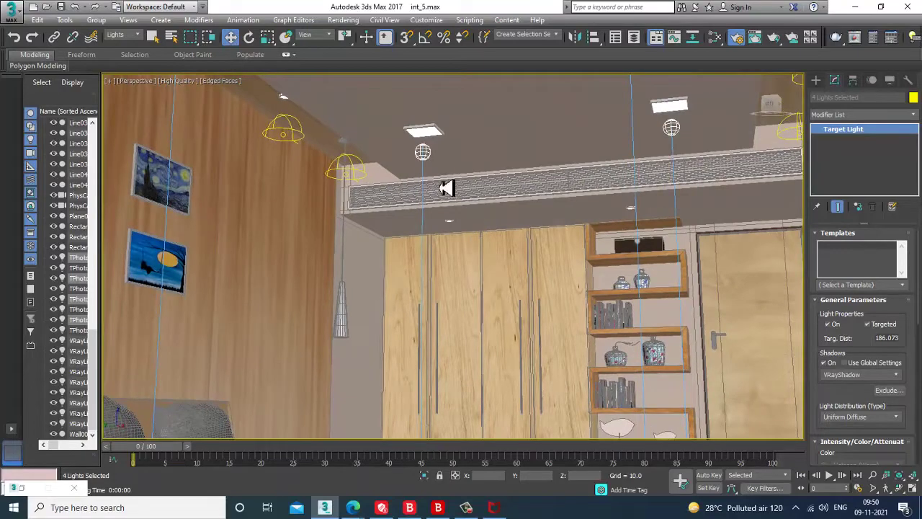
{"action": "left_click", "coordinate": [423, 151]}
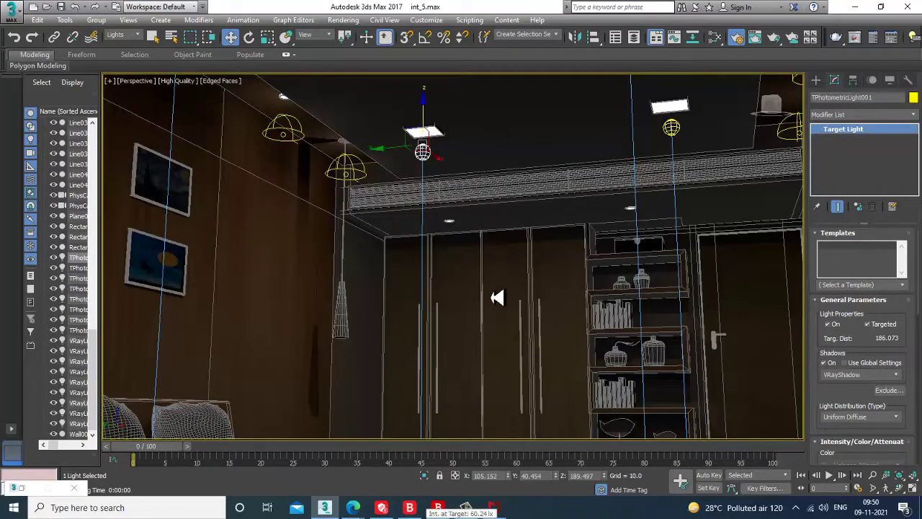
{"action": "middle_click_drag", "start_coordinate": [512, 354], "coordinate": [498, 310]}
{"action": "middle_click_drag", "start_coordinate": [496, 343], "coordinate": [424, 298], "text": "alt"}
{"action": "left_click", "coordinate": [411, 317], "text": "ctrl"}
{"action": "scroll", "coordinate": [432, 321], "scroll_direction": "down", "scroll_amount": 5}
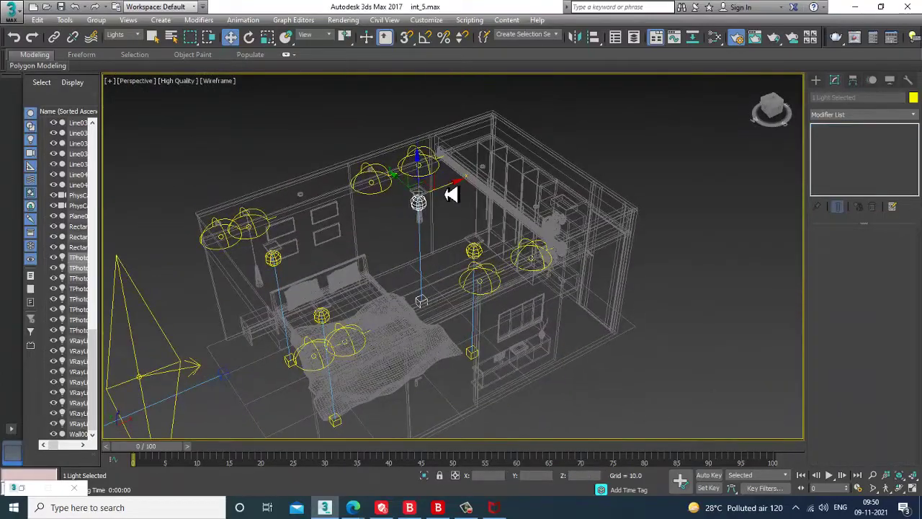
{"action": "left_click_drag", "start_coordinate": [454, 193], "coordinate": [520, 175]}
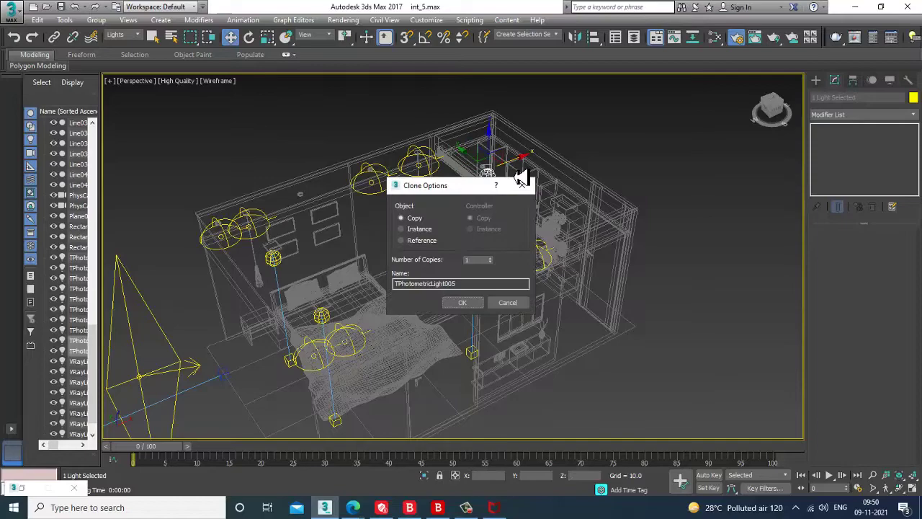
{"action": "left_click", "coordinate": [458, 304]}
{"action": "middle_click_drag", "start_coordinate": [482, 212], "coordinate": [497, 205], "text": "alt"}
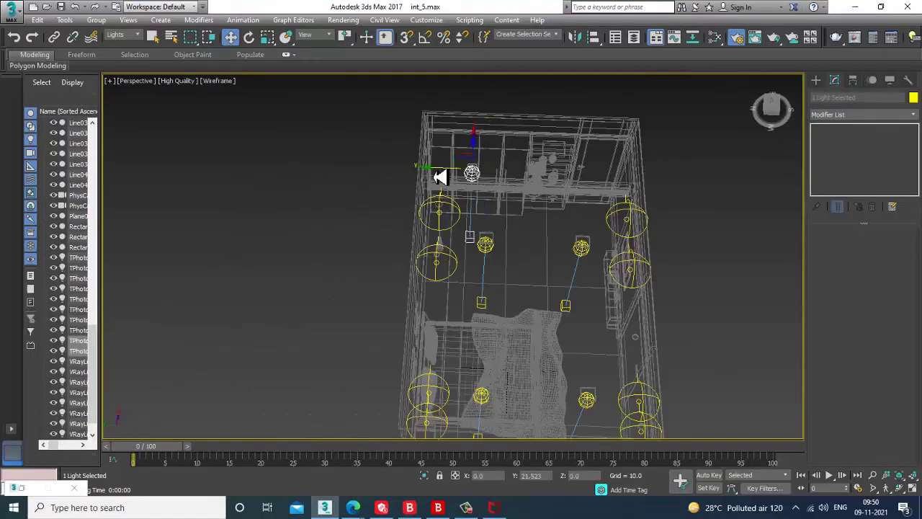
{"action": "middle_click_drag", "start_coordinate": [439, 177], "coordinate": [454, 189], "text": "alt"}
{"action": "scroll", "coordinate": [454, 189], "scroll_direction": "up", "scroll_amount": 3}
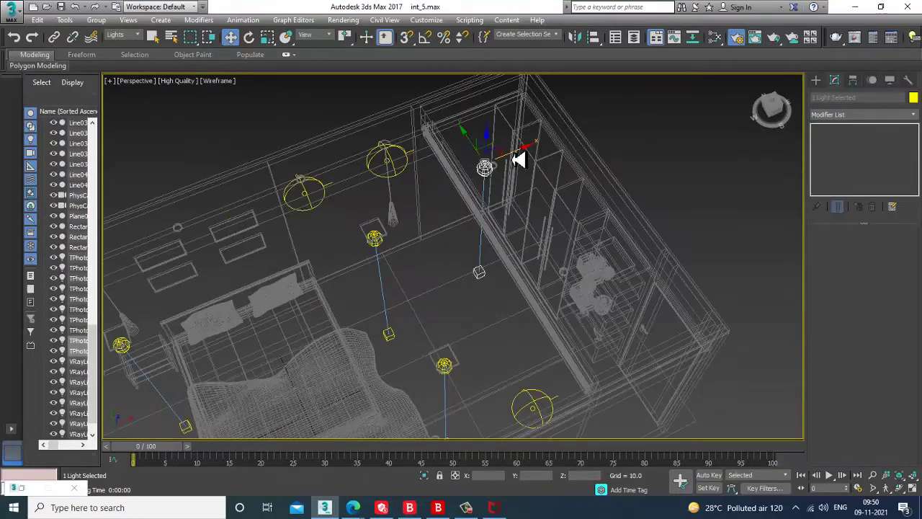
{"action": "middle_click_drag", "start_coordinate": [436, 234], "coordinate": [514, 263], "text": "alt"}
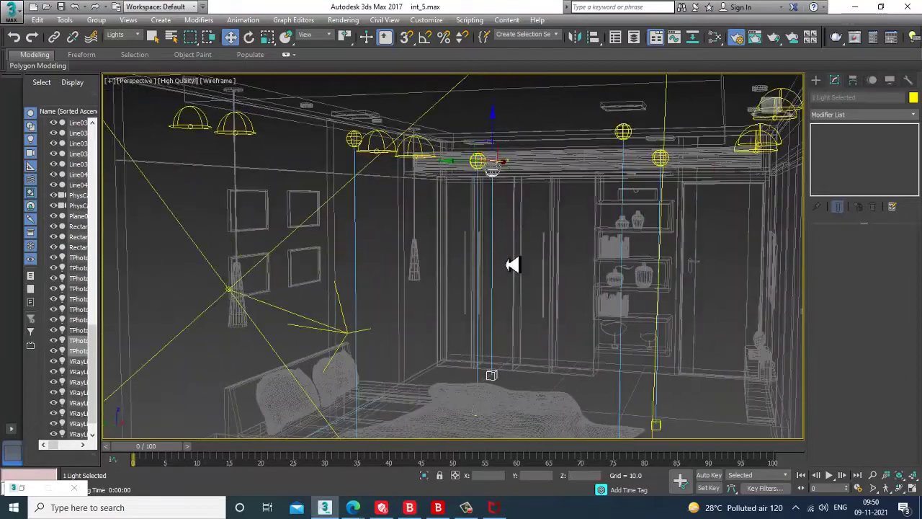
Step: Lower the copied wardrobe light by about 11 units and set its color temperature to about 1929 Kelvin
{"action": "left_click", "coordinate": [495, 178]}
{"action": "left_click_drag", "start_coordinate": [493, 140], "coordinate": [499, 150]}
{"action": "left_click_drag", "start_coordinate": [842, 405], "coordinate": [848, 288]}
{"action": "left_click_drag", "start_coordinate": [900, 385], "coordinate": [833, 9]}
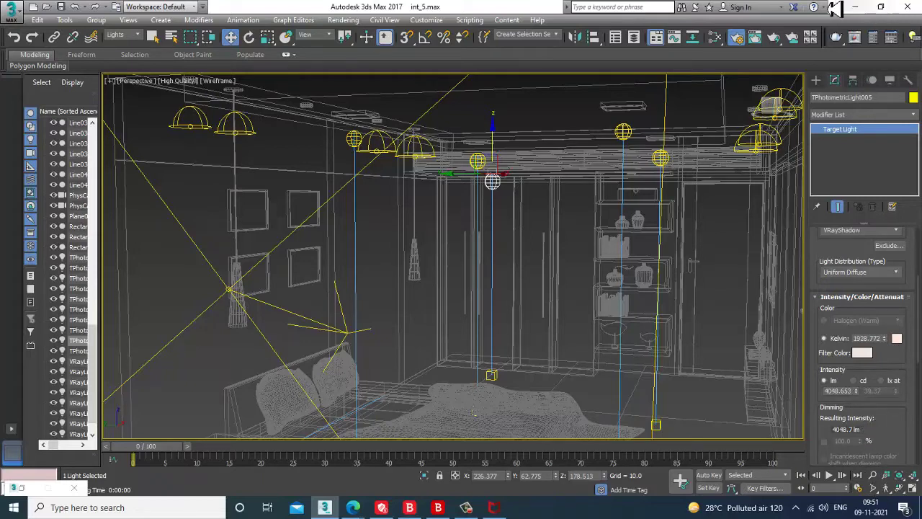
Step: In the Top view, copy the wardrobe light and its target about 118 units along negative Y, before the shelves, and return to perspective
{"action": "left_click", "coordinate": [494, 381]}
{"action": "middle_click_drag", "start_coordinate": [531, 314], "coordinate": [539, 313], "text": "alt"}
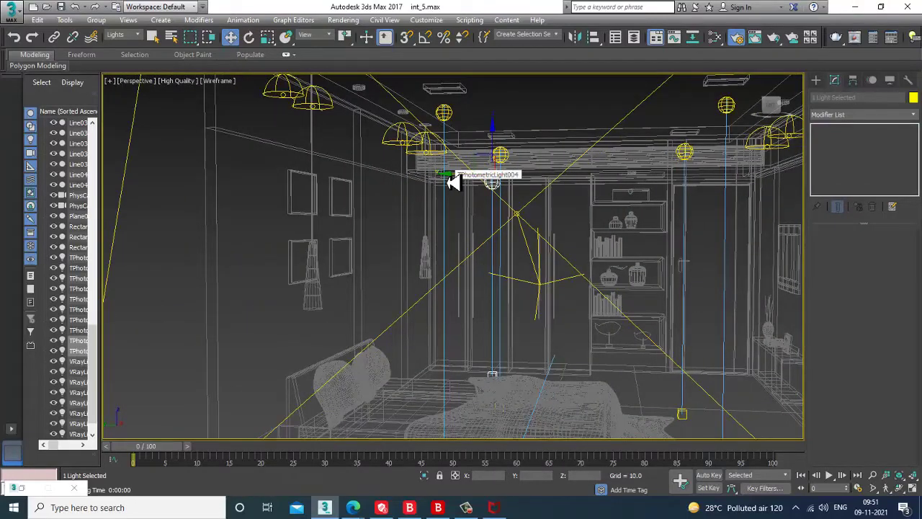
{"action": "key", "text": "alt+w"}
{"action": "right_click", "coordinate": [370, 177]}
{"action": "key", "text": "alt+w"}
{"action": "scroll", "coordinate": [432, 186], "scroll_direction": "up", "scroll_amount": 2}
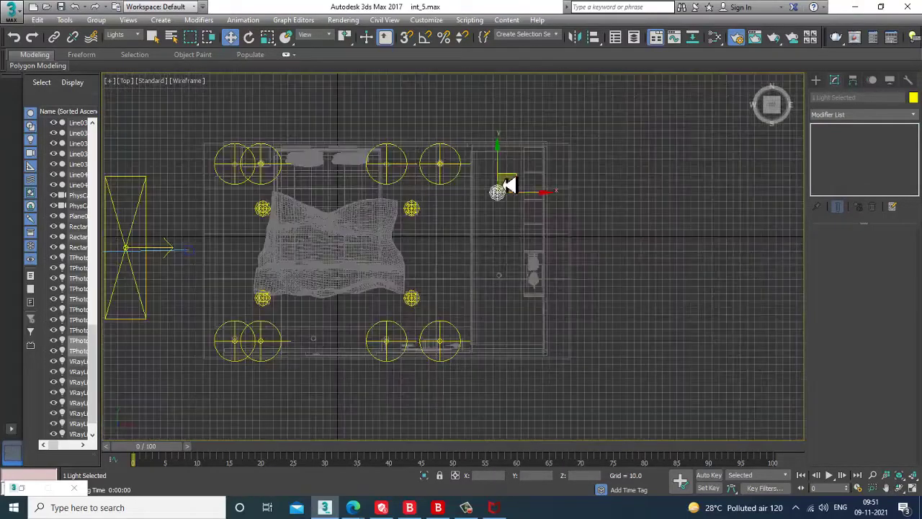
{"action": "left_click_drag", "start_coordinate": [509, 169], "coordinate": [536, 252], "text": "shift"}
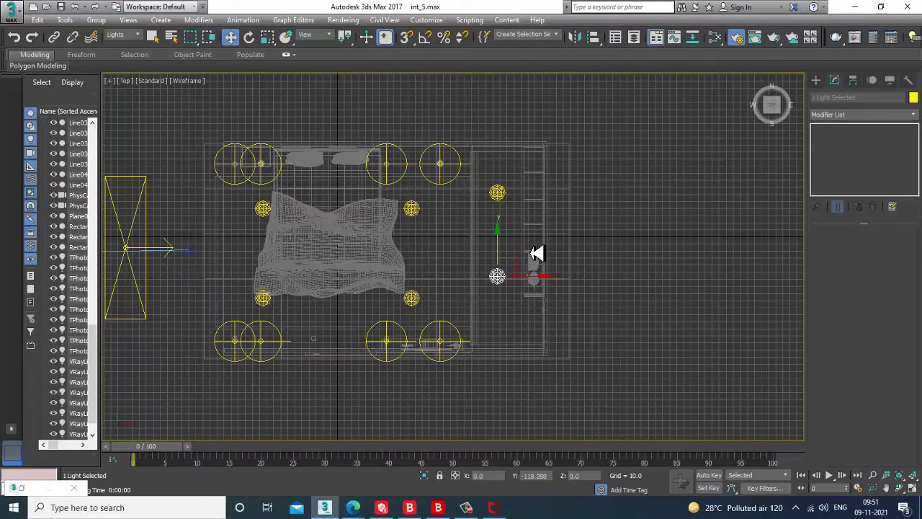
{"action": "left_click", "coordinate": [472, 307]}
{"action": "key", "text": "alt+w"}
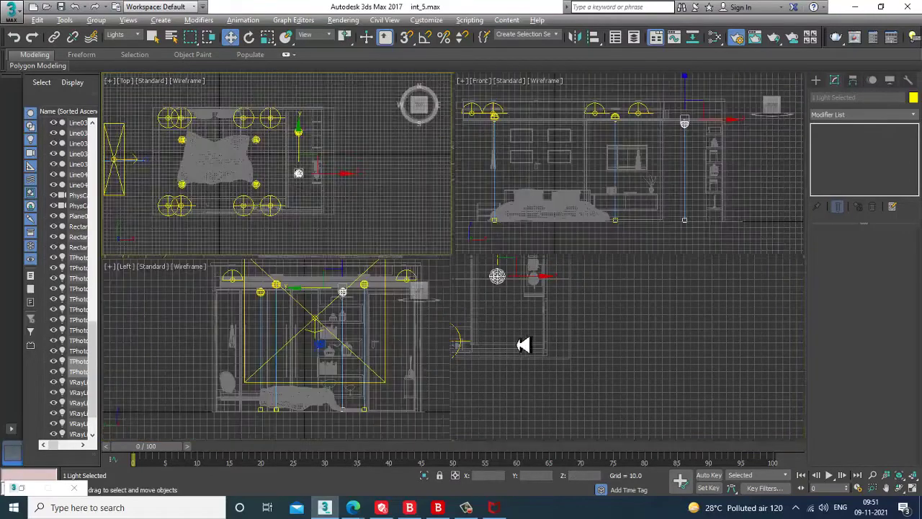
{"action": "right_click", "coordinate": [659, 382]}
{"action": "key", "text": "alt+w"}
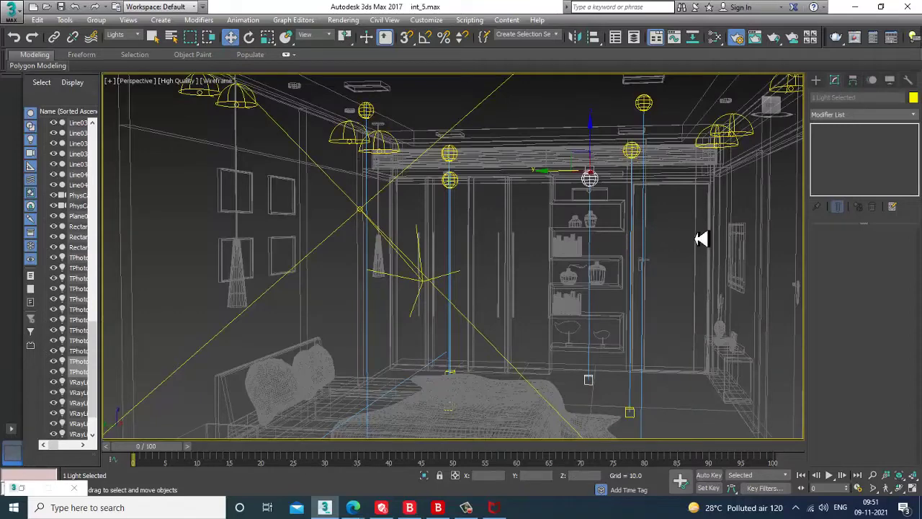
Step: Show the view shaded and try turning off shadows for TPhotometricLight006 and TPhotometricLight005
{"action": "left_click", "coordinate": [640, 207]}
{"action": "left_click", "coordinate": [593, 185]}
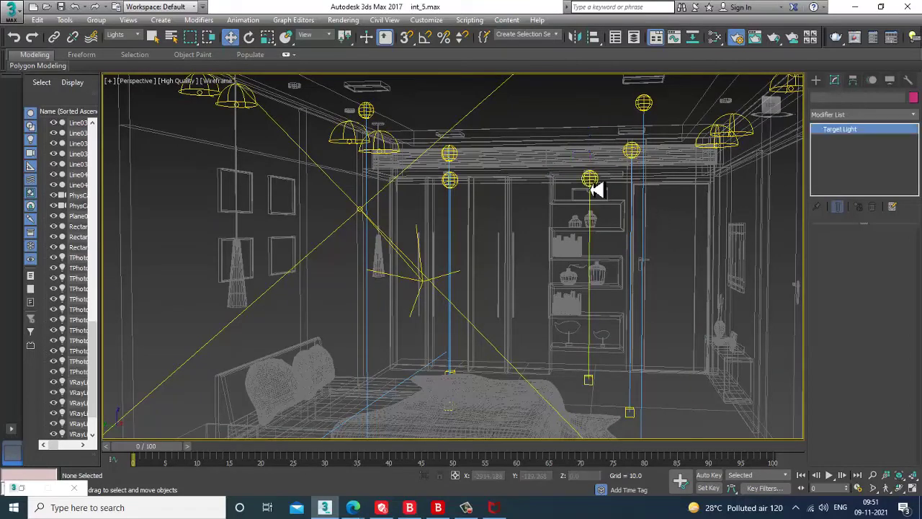
{"action": "key", "text": "F3"}
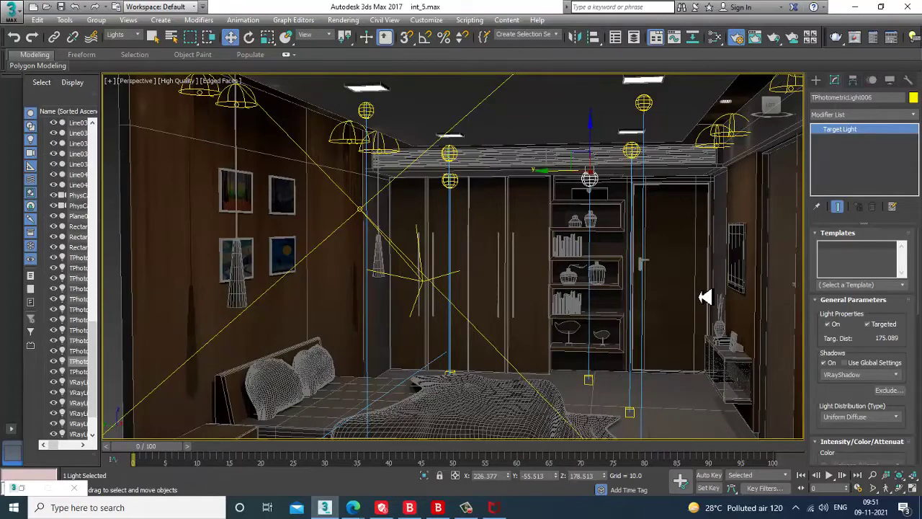
{"action": "left_click", "coordinate": [830, 364]}
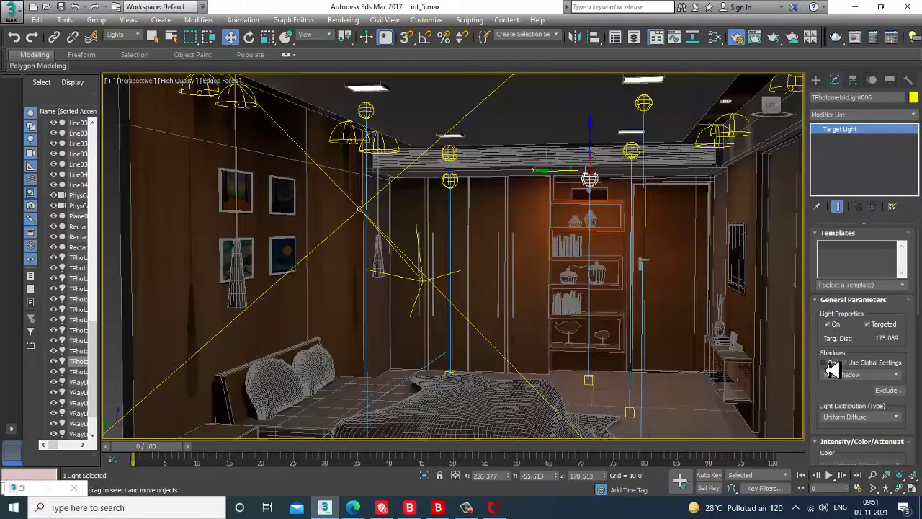
{"action": "left_click", "coordinate": [451, 181]}
{"action": "left_click", "coordinate": [826, 364]}
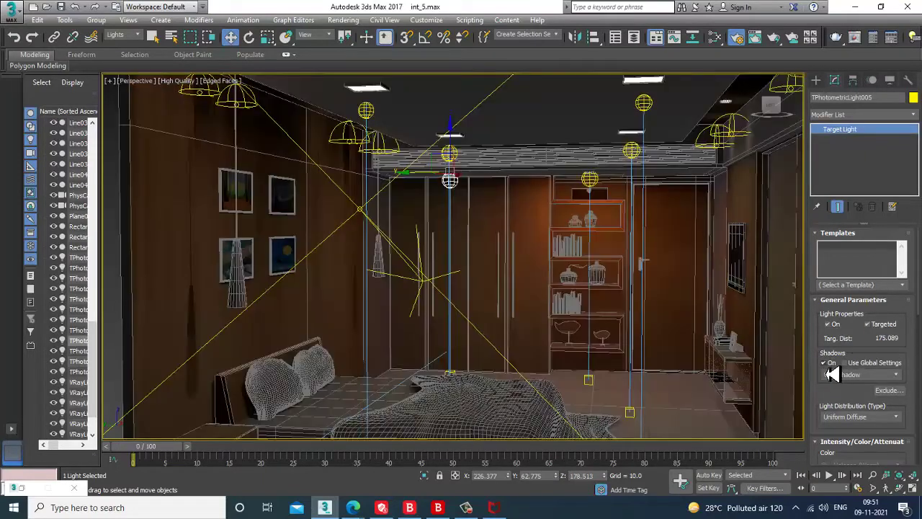
{"action": "left_click", "coordinate": [827, 364]}
{"action": "left_click", "coordinate": [828, 365]}
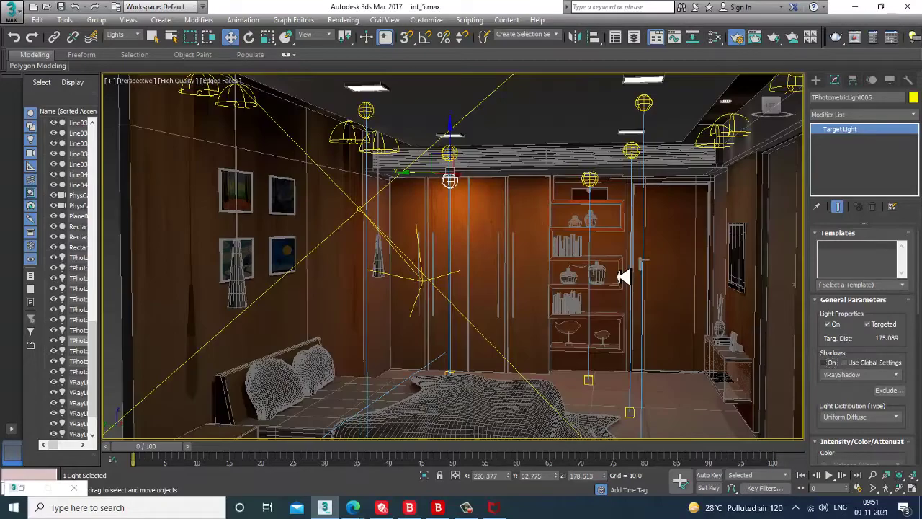
Step: Test render the PhysCamera001 view with the shadowless wardrobe lights, stop it, and close the frame buffer
{"action": "key", "text": "c"}
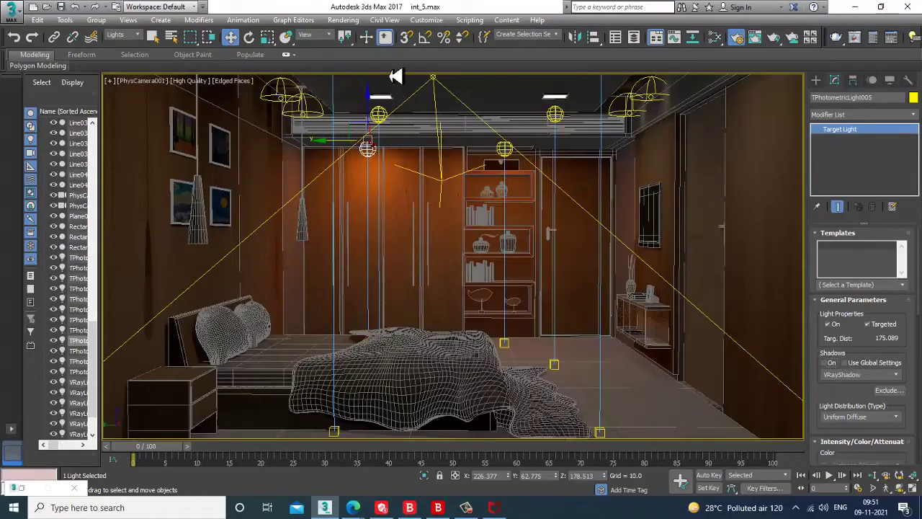
{"action": "left_click", "coordinate": [344, 20]}
{"action": "left_click", "coordinate": [359, 35]}
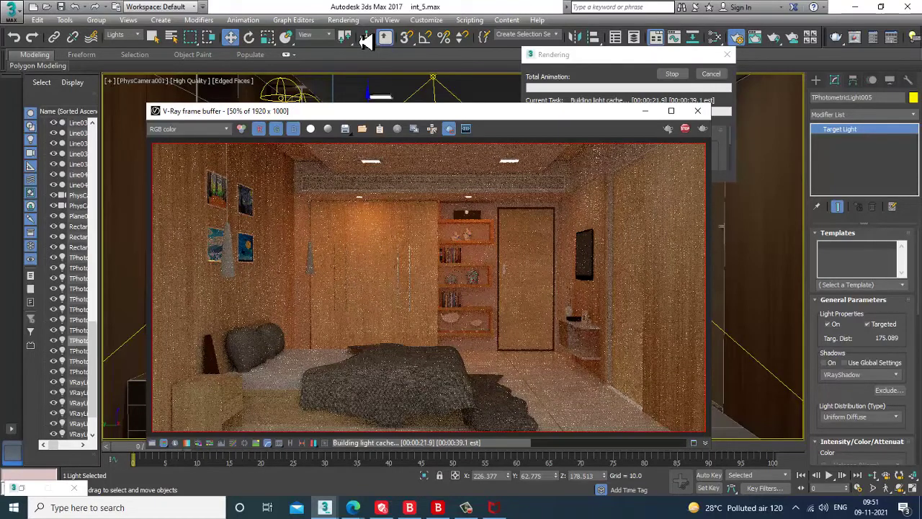
{"action": "left_click", "coordinate": [684, 128]}
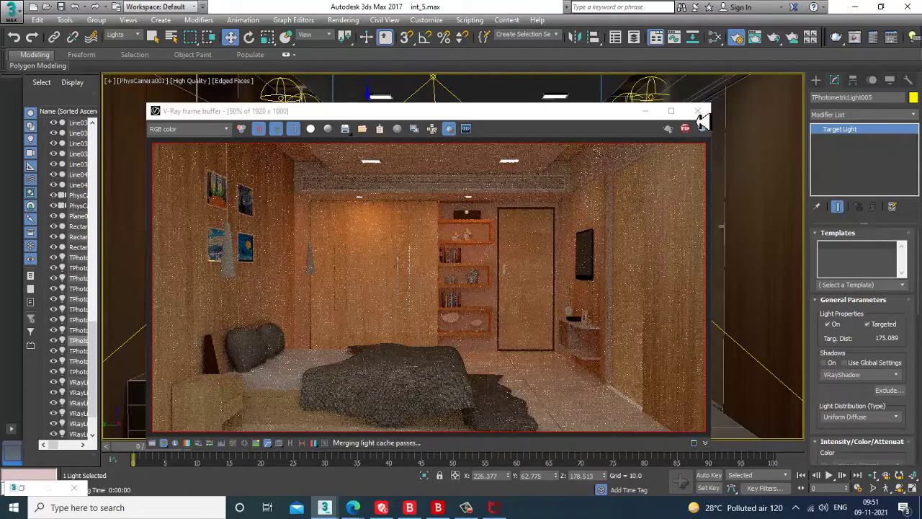
{"action": "left_click", "coordinate": [698, 111]}
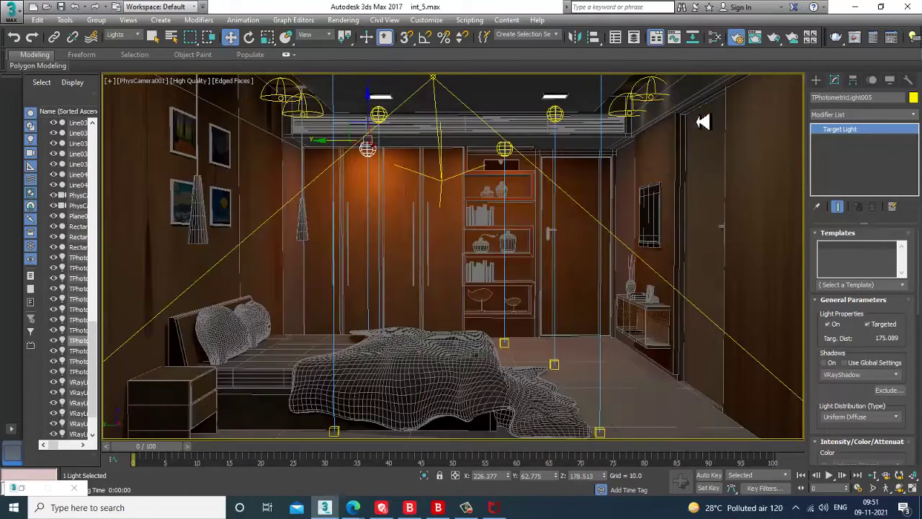
Step: Turn shadows back on for TPhotometricLight005 and TPhotometricLight006
{"action": "left_click", "coordinate": [828, 363]}
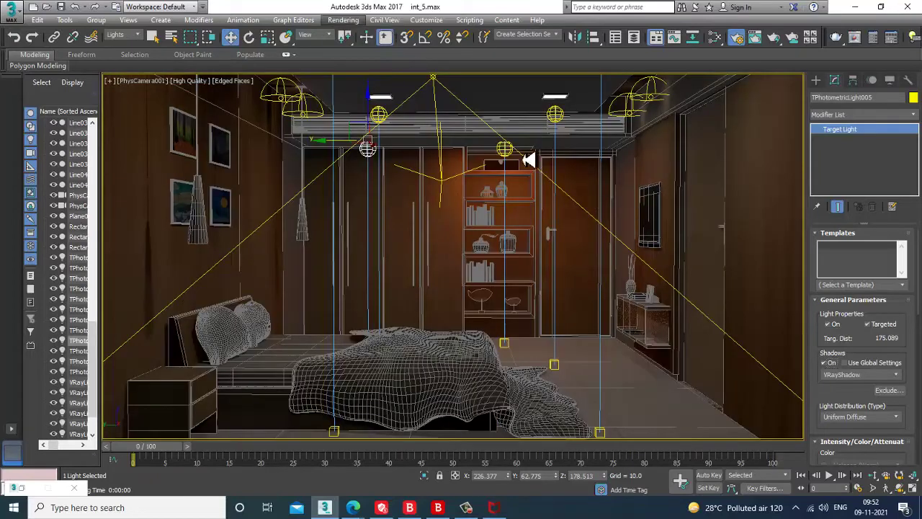
{"action": "left_click", "coordinate": [505, 153]}
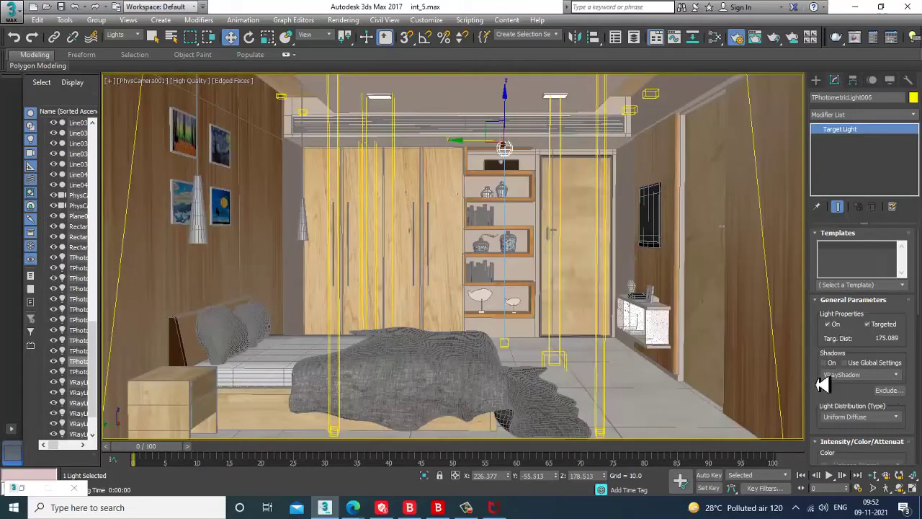
{"action": "left_click", "coordinate": [828, 363]}
Step: Test render the PhysCamera001 view with the wardrobe lights' shadows enabled, and close the frame buffer
{"action": "left_click", "coordinate": [349, 21]}
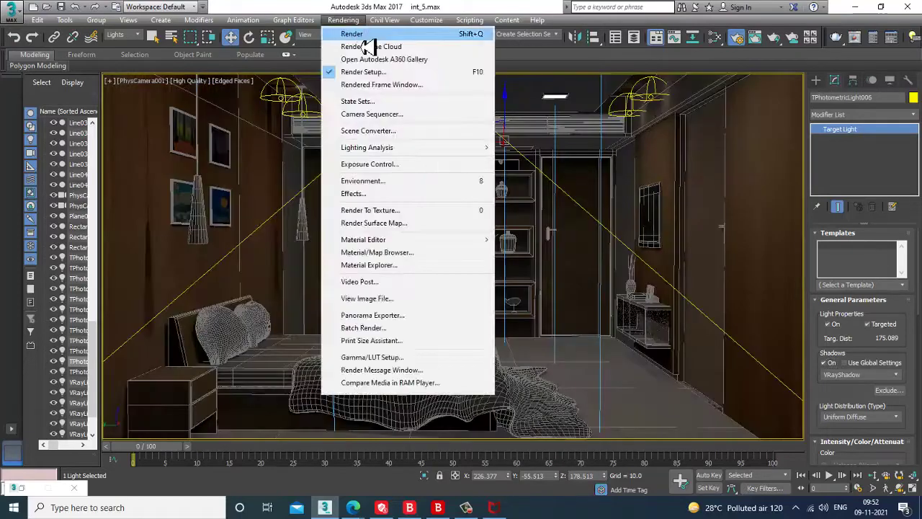
{"action": "left_click", "coordinate": [359, 34]}
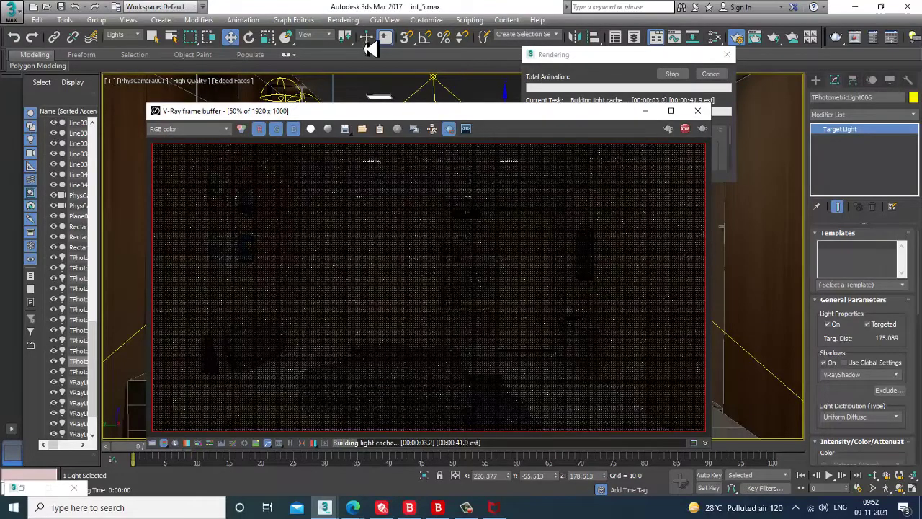
{"action": "left_click", "coordinate": [697, 111]}
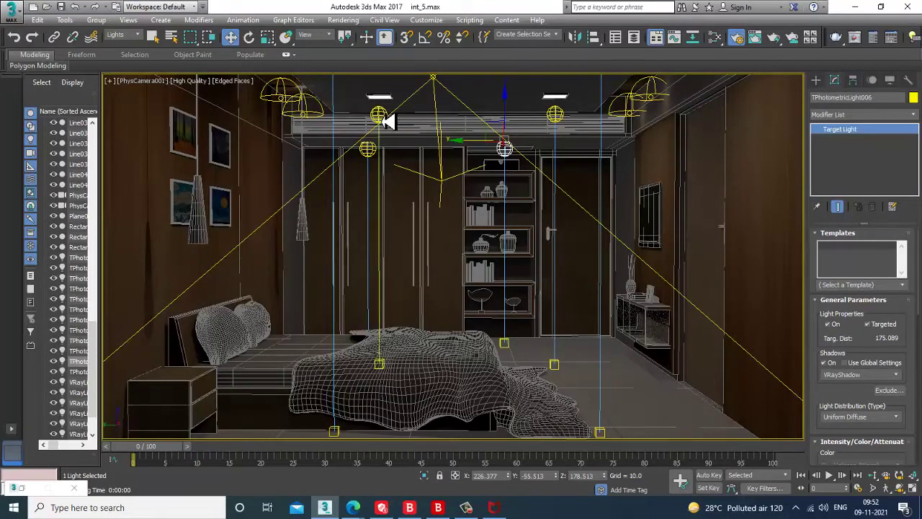
Step: Turn off shadows for TPhotometricLight006 and TPhotometricLight005, and set TPhotometricLight005's color temperature to about 4532.6 Kelvin
{"action": "left_click", "coordinate": [827, 363]}
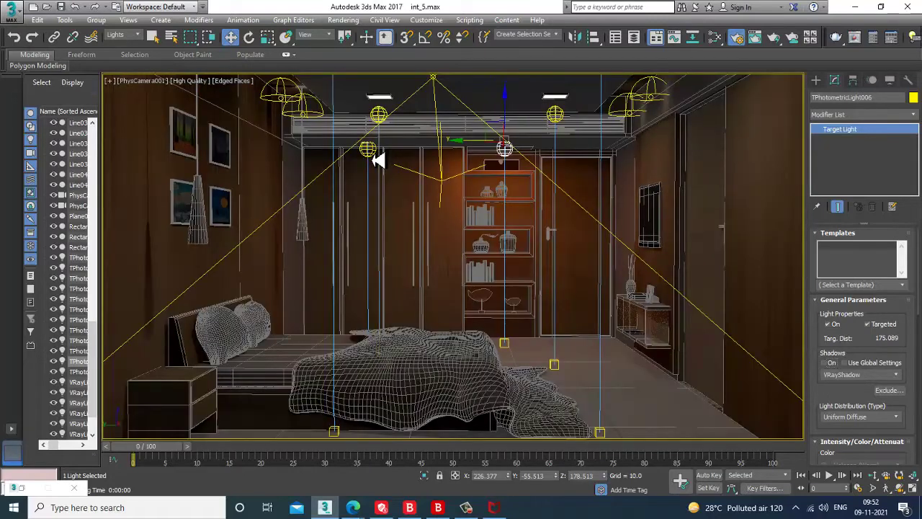
{"action": "left_click", "coordinate": [370, 150]}
{"action": "left_click", "coordinate": [827, 363]}
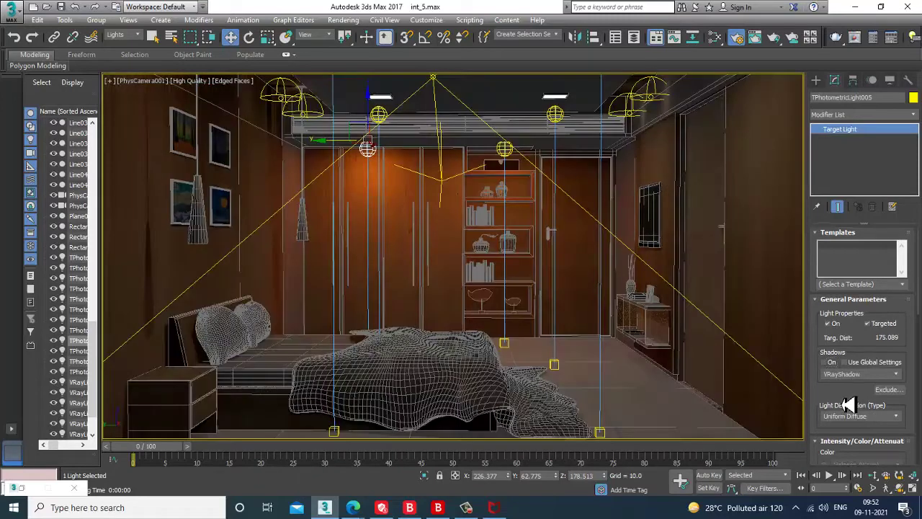
{"action": "left_click_drag", "start_coordinate": [846, 404], "coordinate": [843, 266]}
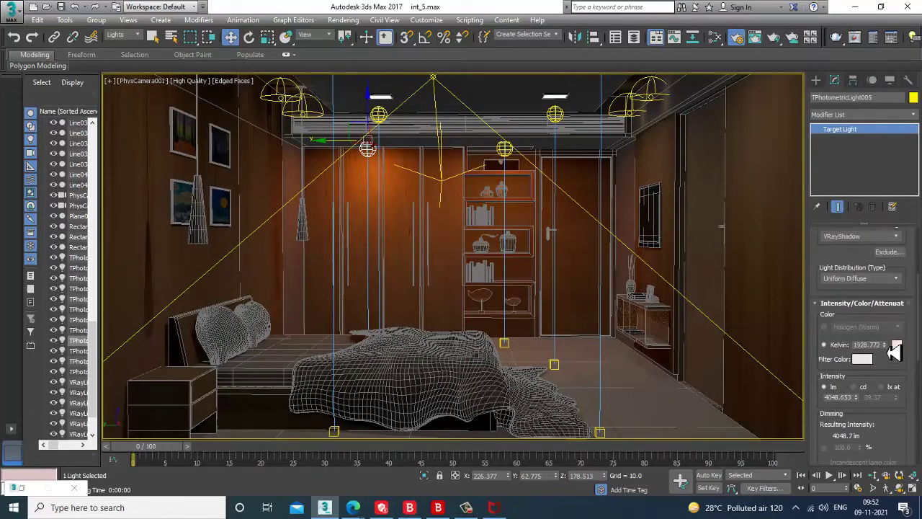
{"action": "left_click_drag", "start_coordinate": [893, 359], "coordinate": [855, 253]}
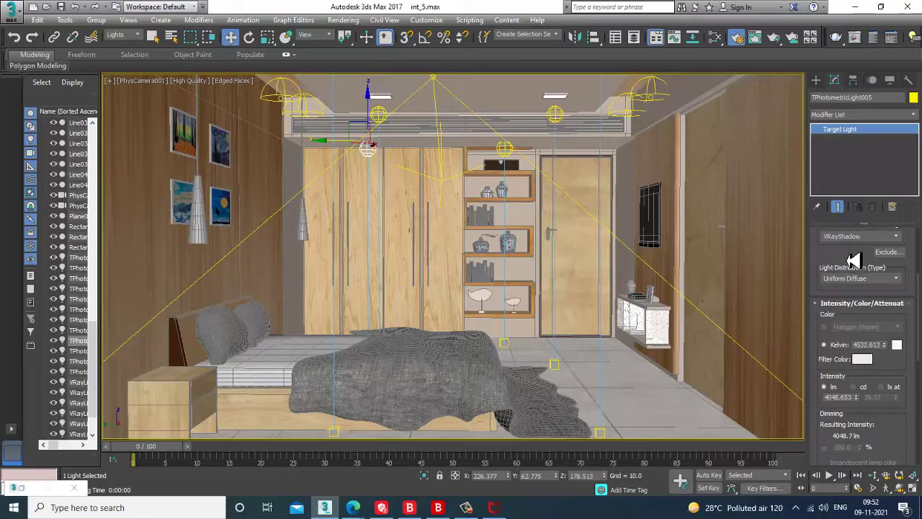
Step: Test render the camera view with the less warm, shadowless wardrobe lights and examine the shelves up close
{"action": "left_click", "coordinate": [343, 20]}
{"action": "left_click", "coordinate": [343, 34]}
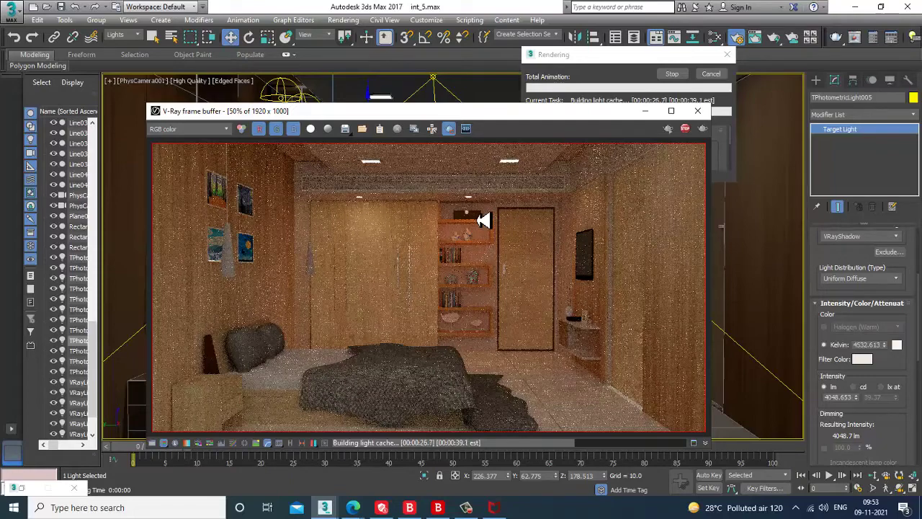
{"action": "scroll", "coordinate": [461, 324], "scroll_direction": "up", "scroll_amount": 1}
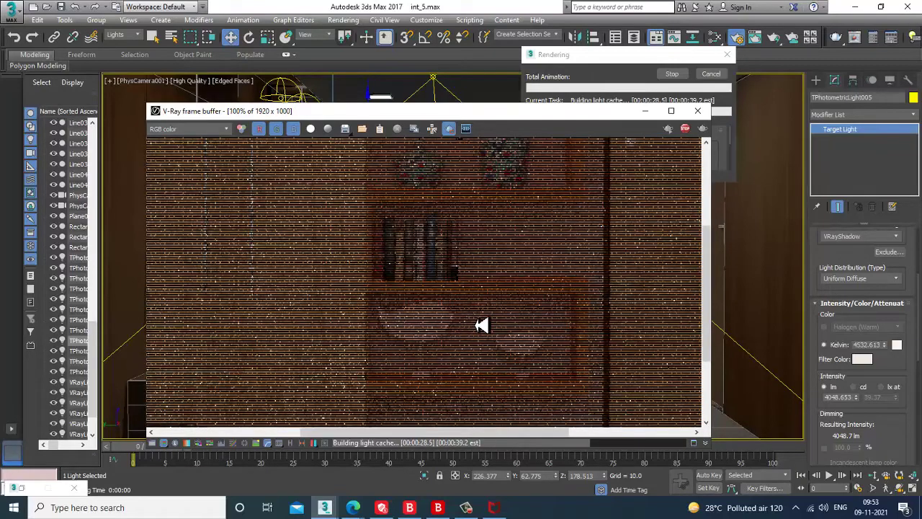
{"action": "scroll", "coordinate": [481, 326], "scroll_direction": "down", "scroll_amount": 1}
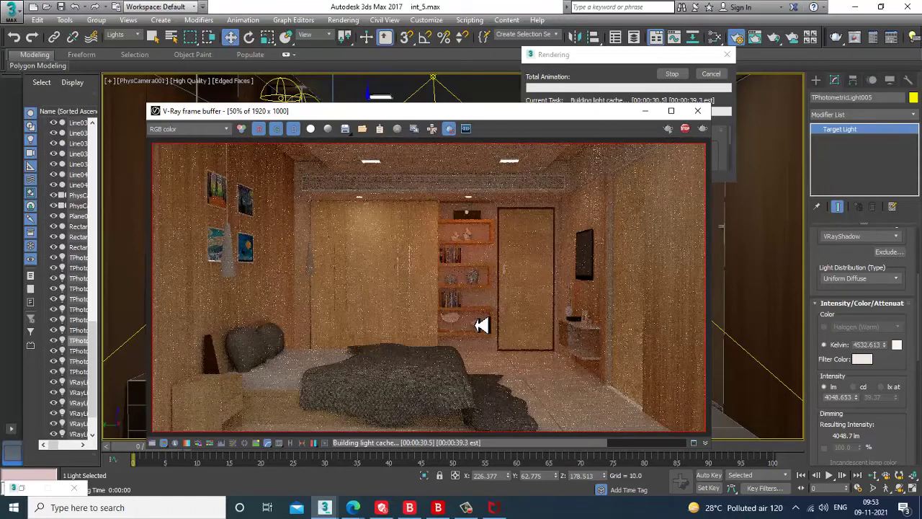